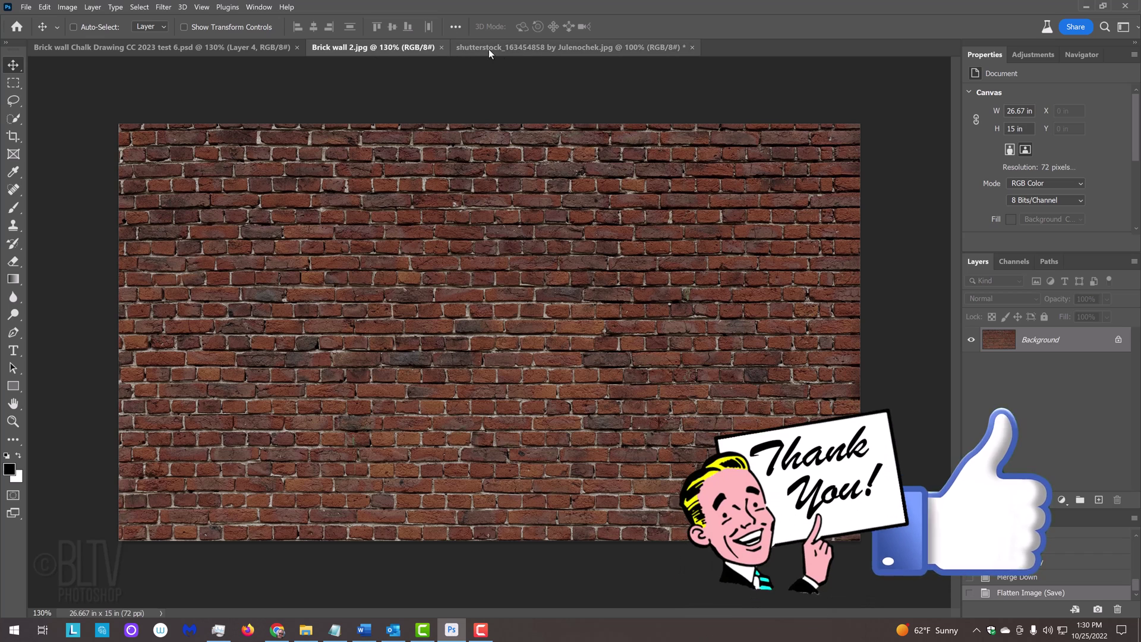
Step: Switch to the shutterstock dancer photo and duplicate its Background layer as Layer 1
left_click(543, 47)
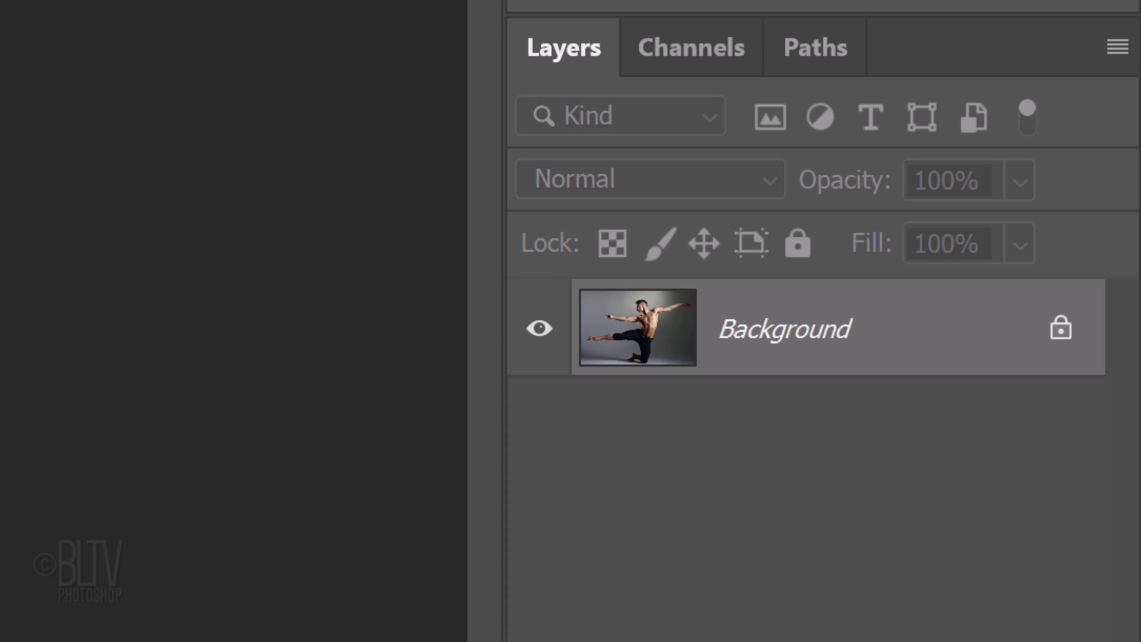
key("ctrl+j")
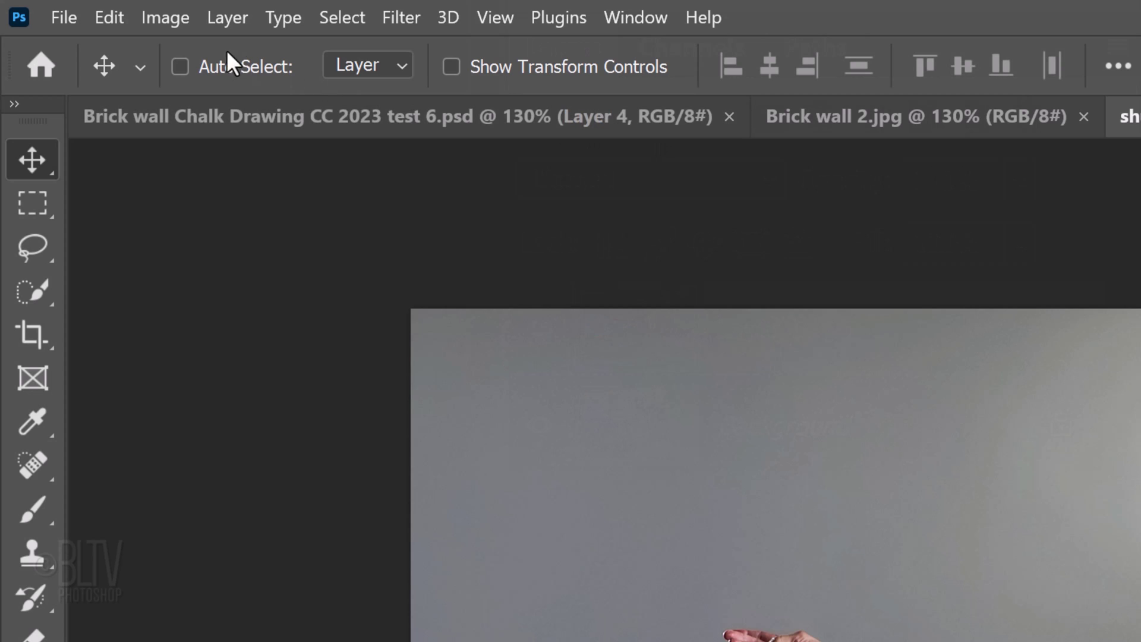
Step: Apply Shadows/Highlights to Layer 1 with Shadows Amount 100% and Highlights Amount 10%
left_click(166, 18)
mouse_move(208, 82)
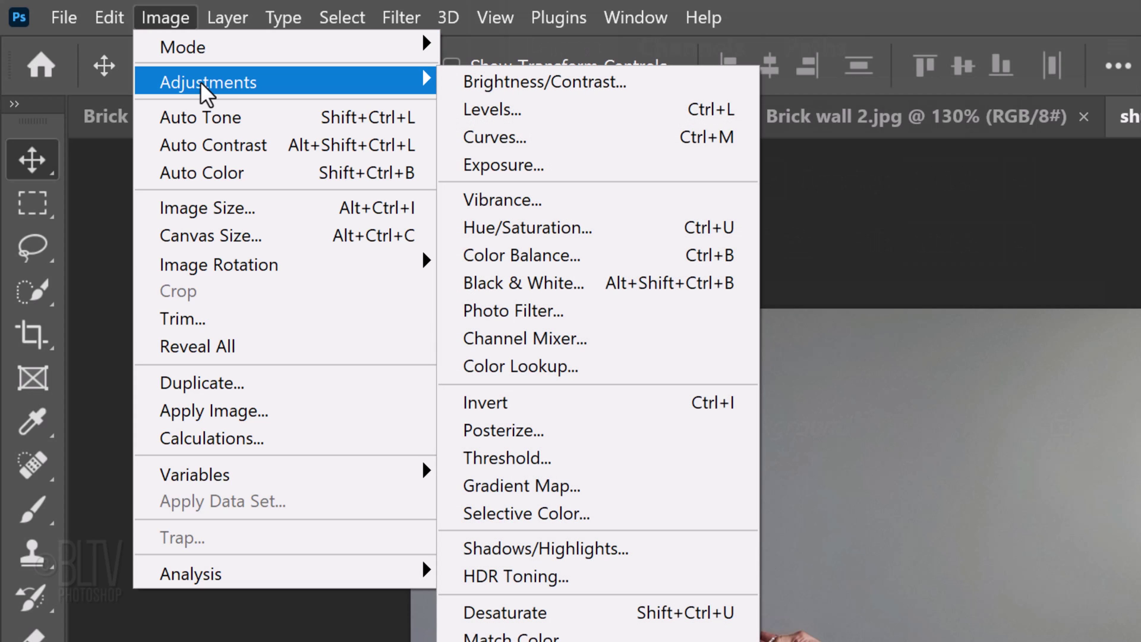
left_click(559, 549)
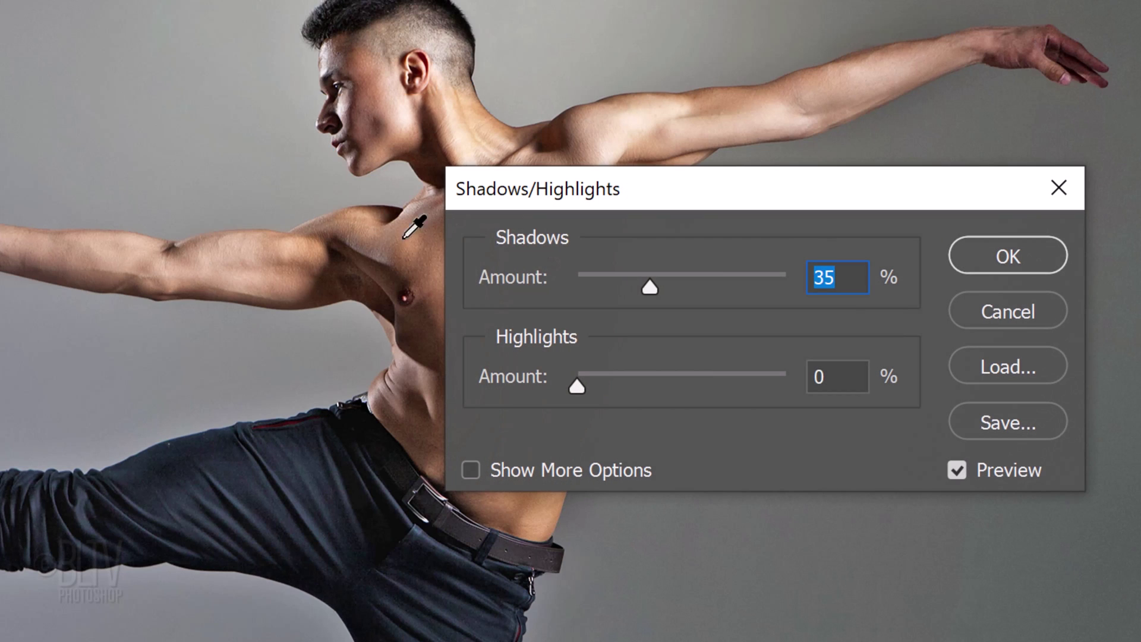
left_click_drag(650, 289, 877, 298)
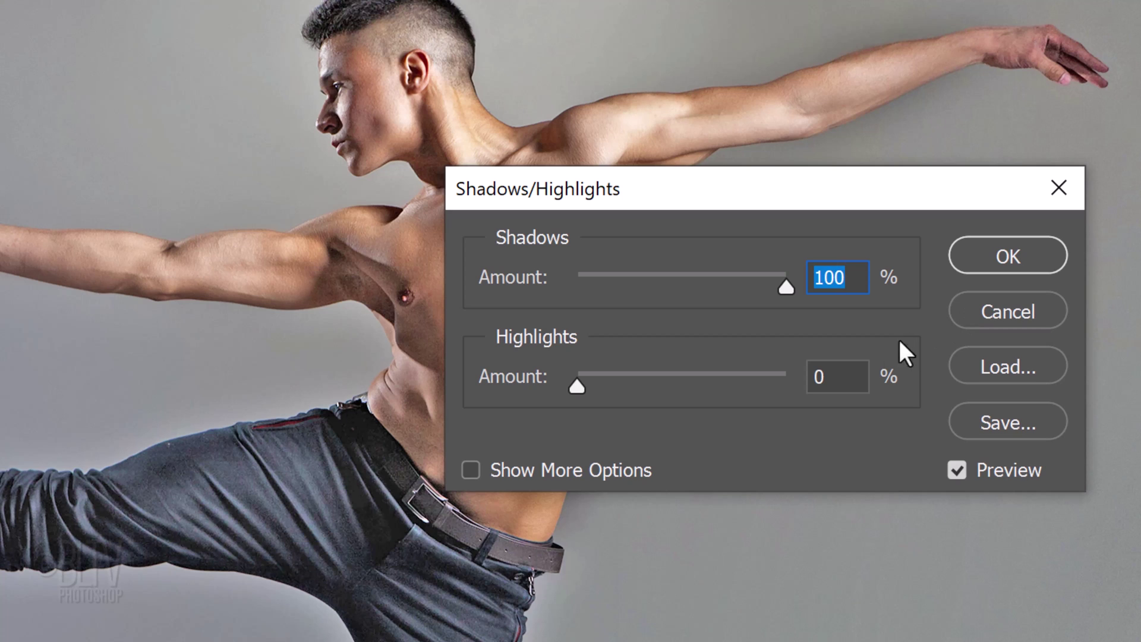
left_click(858, 375)
key("shift+Up")
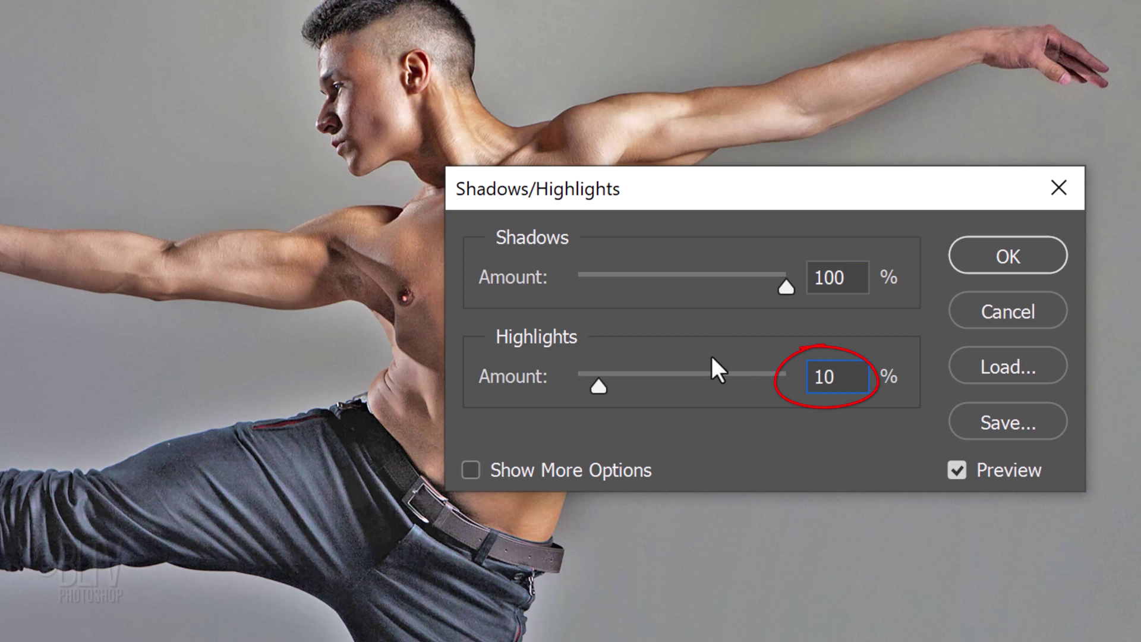
left_click(989, 256)
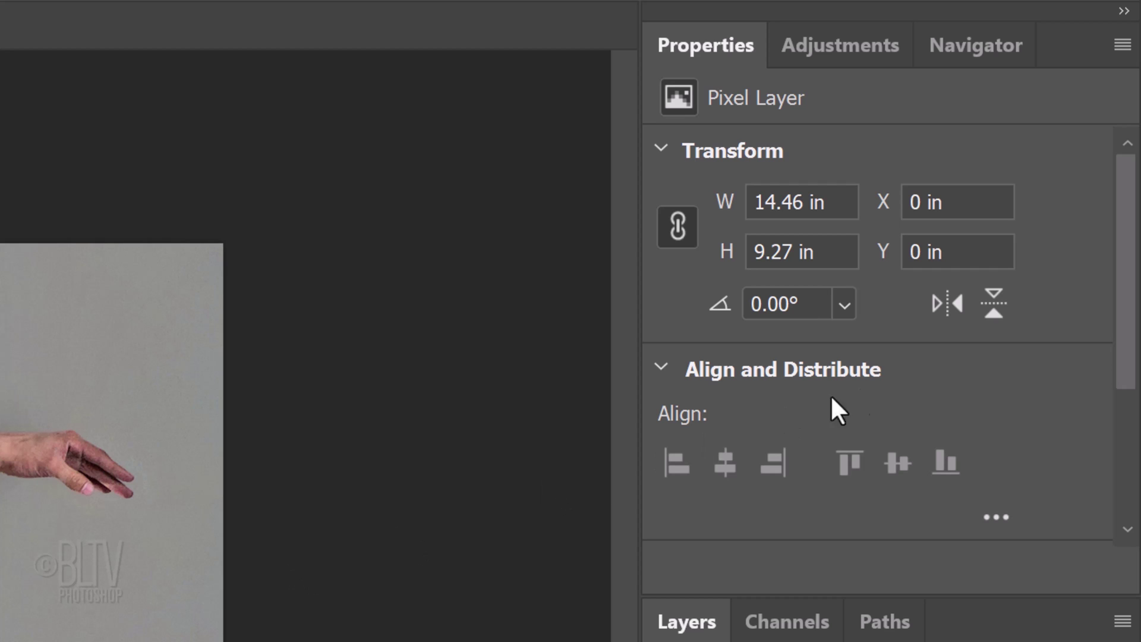
left_click_drag(1116, 278, 1123, 491)
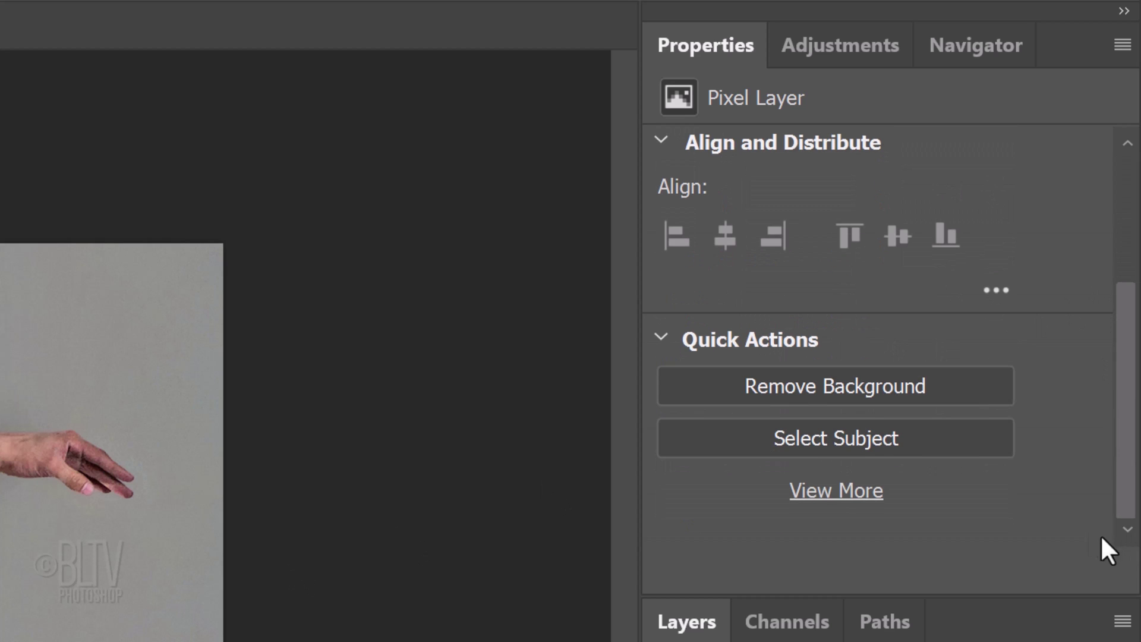
Step: Use the Remove Background quick action to mask out the grey backdrop on Layer 1
left_click(802, 386)
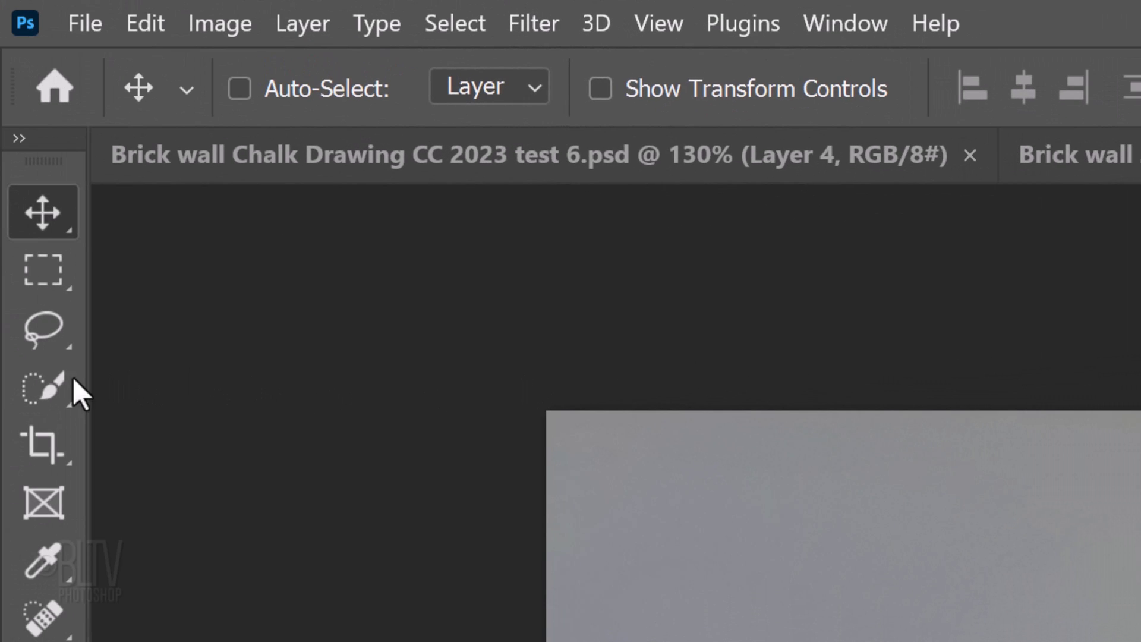
Step: Add a layer mask isolating the dancer to Layer 1, using the Quick and Object Selection tools
right_click(44, 393)
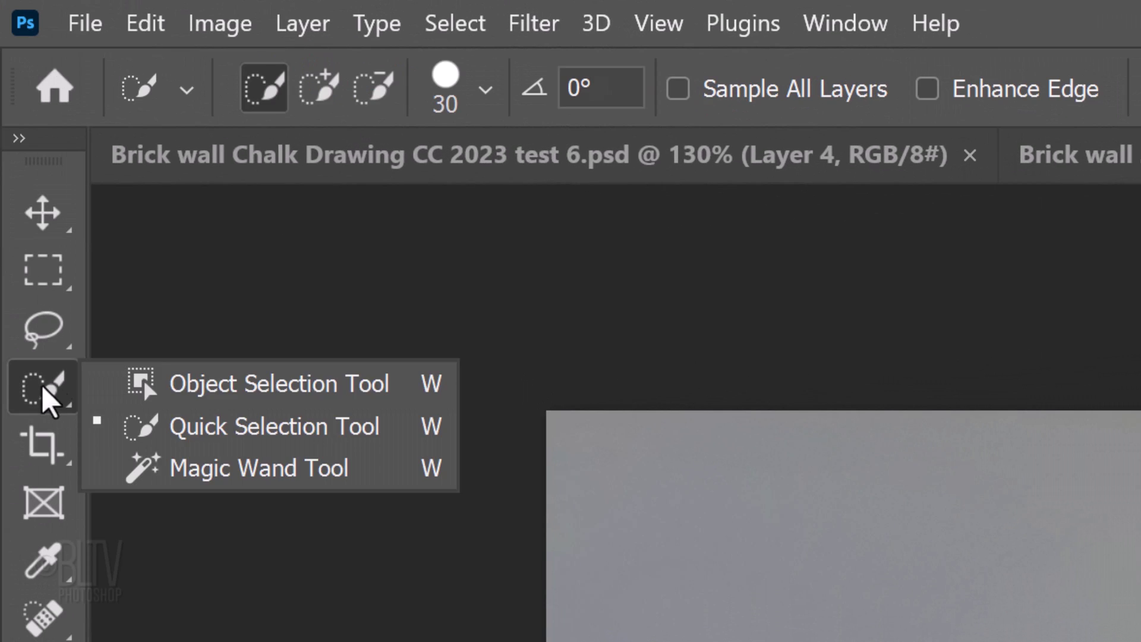
left_click(234, 434)
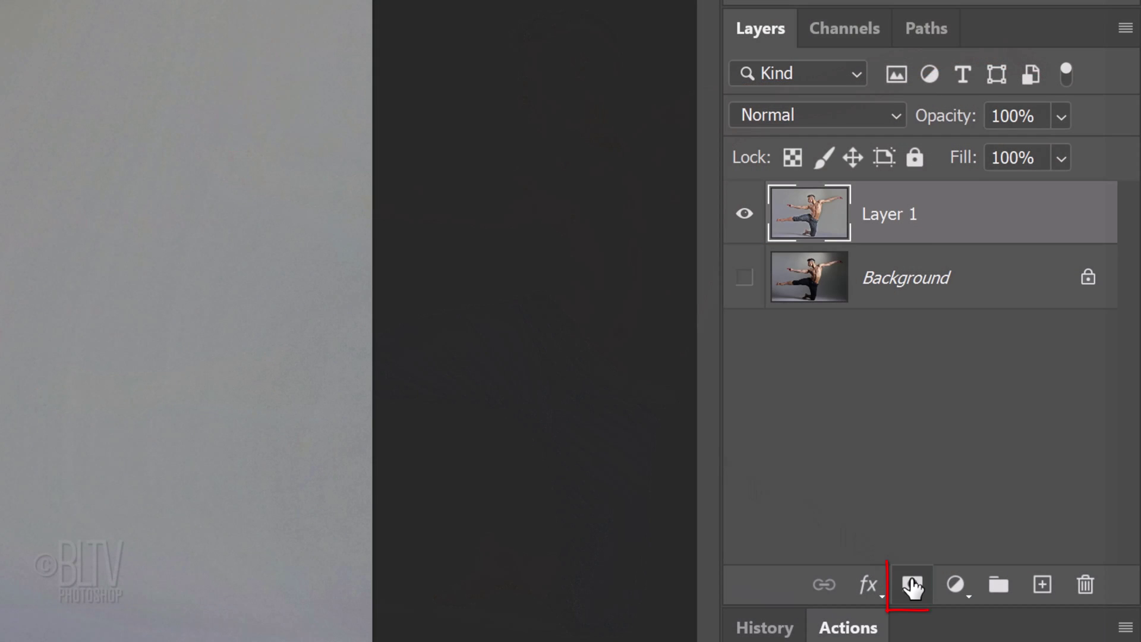
left_click(911, 584)
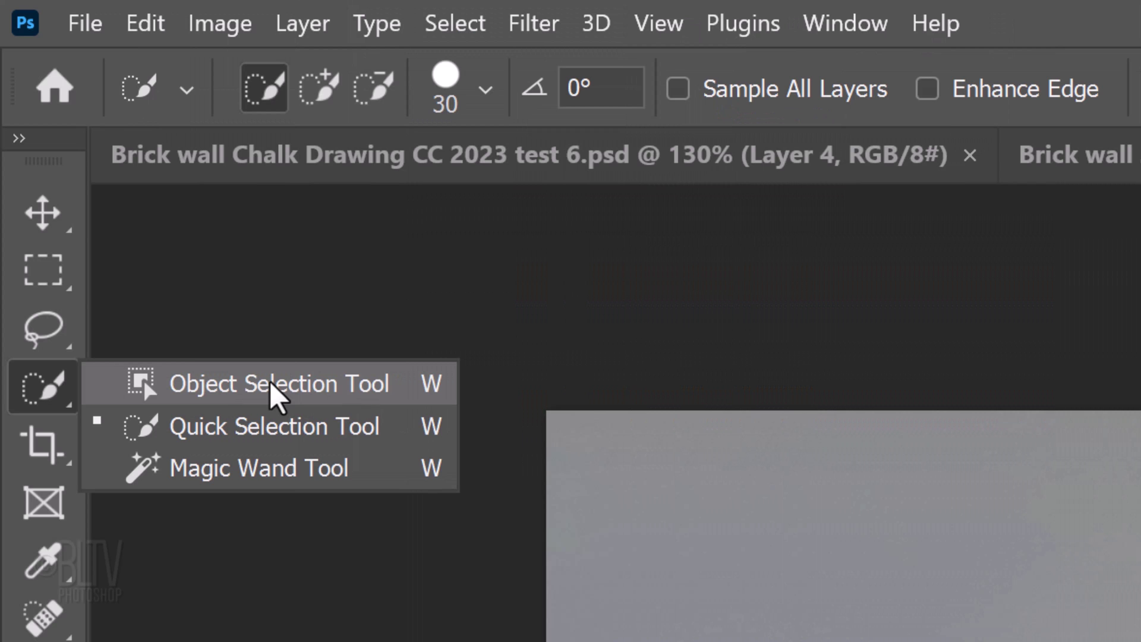
left_click(272, 392)
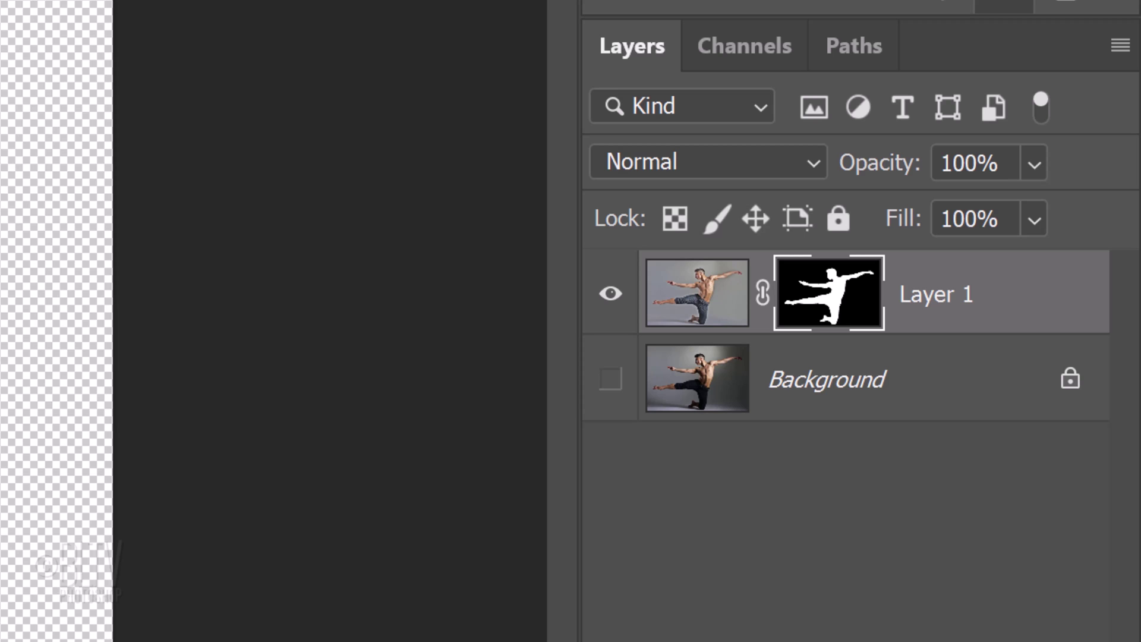
Step: Apply a level-128 Threshold to Layer 1's mask, viewed on its own
left_click(827, 303, "alt")
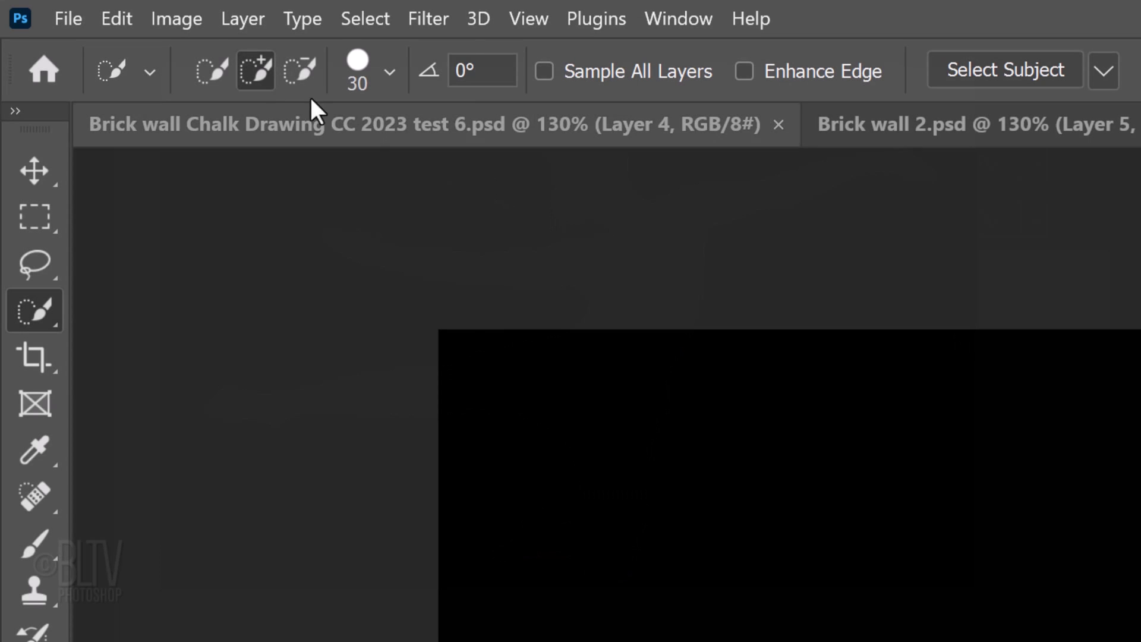
left_click(179, 20)
mouse_move(221, 87)
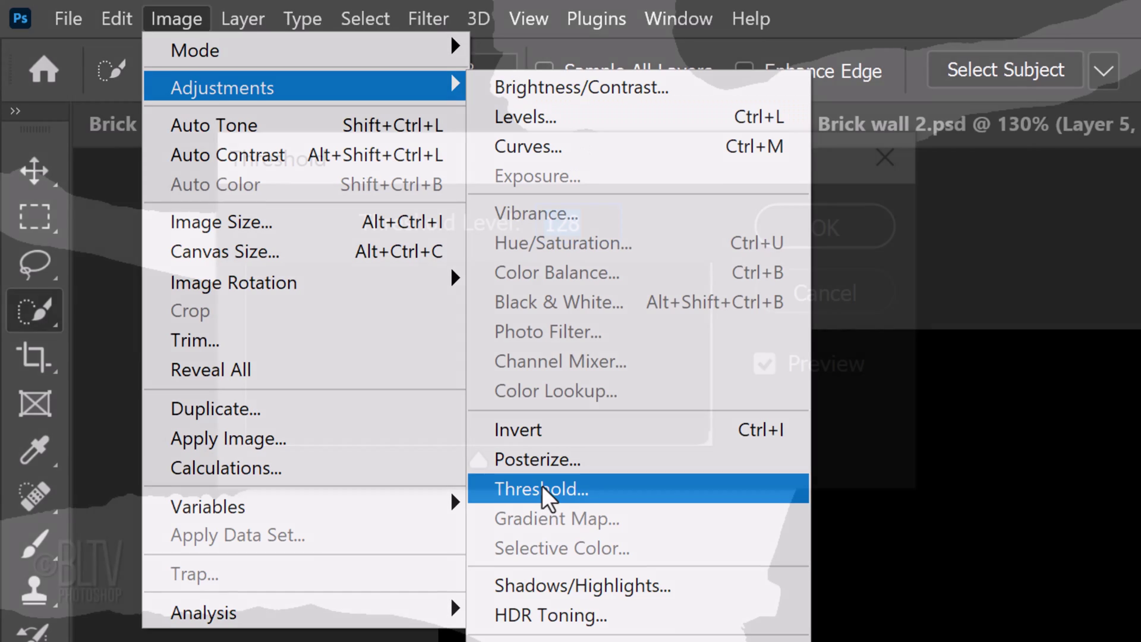
left_click(542, 487)
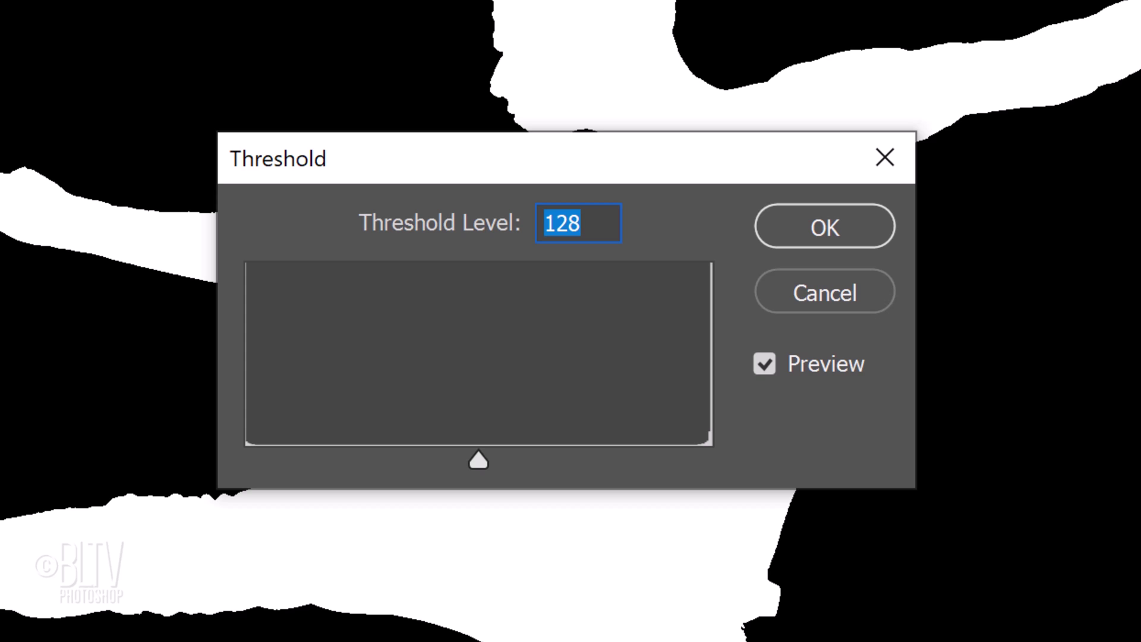
left_click(827, 227)
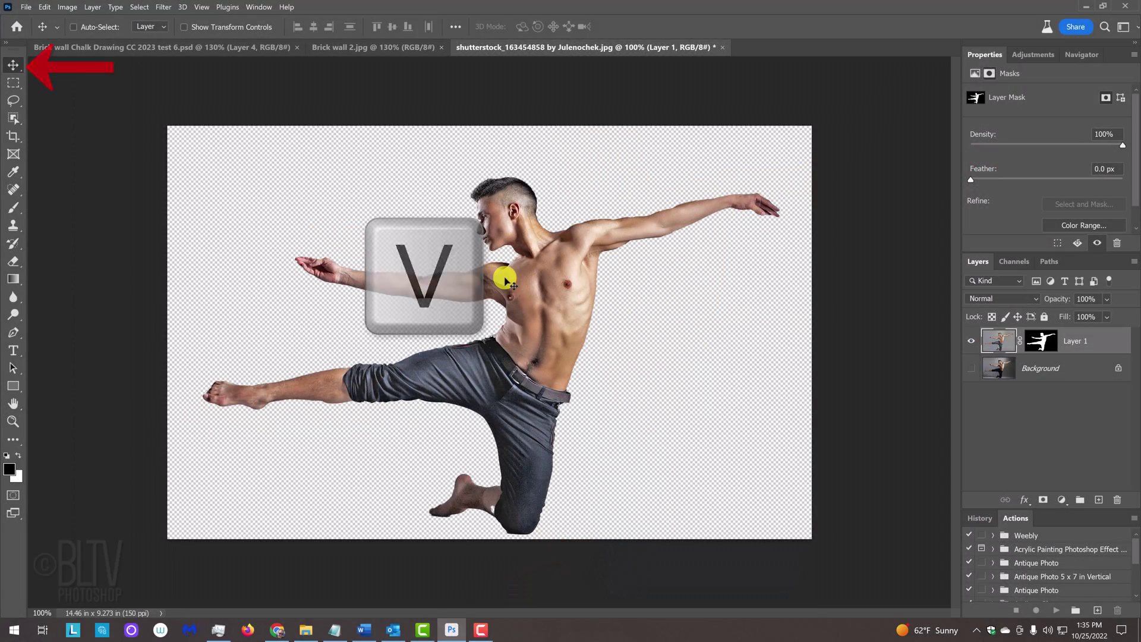
Step: Move the dancer layer into Brick wall 2.jpg, scaled from centre to about 86% and roughly centred
left_click_drag(506, 282, 397, 63)
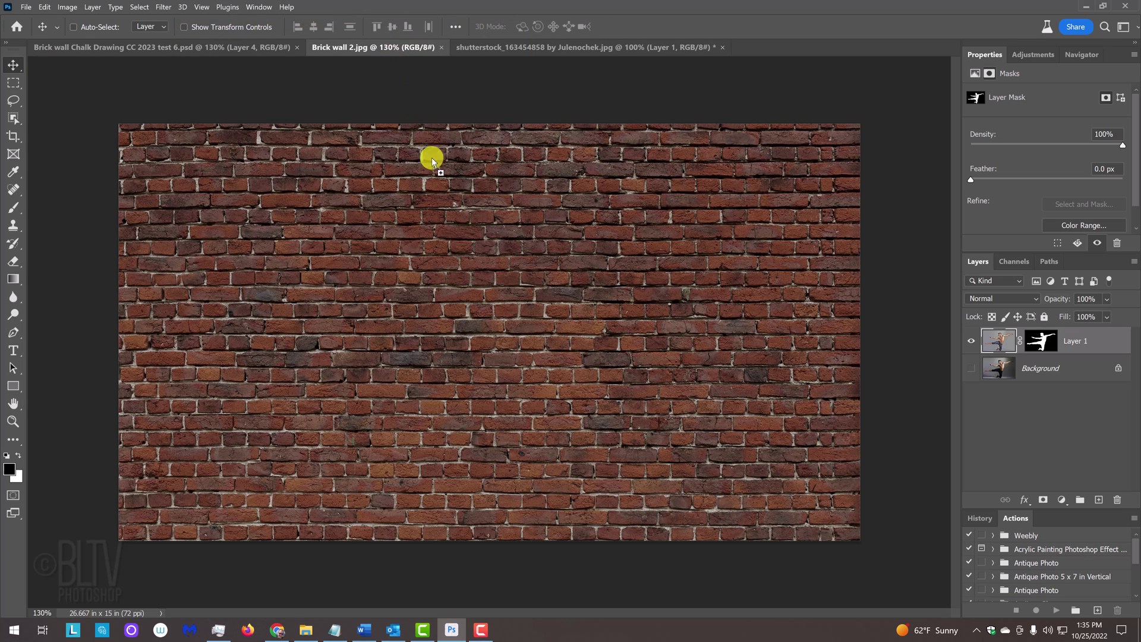
left_click_drag(393, 51, 513, 368)
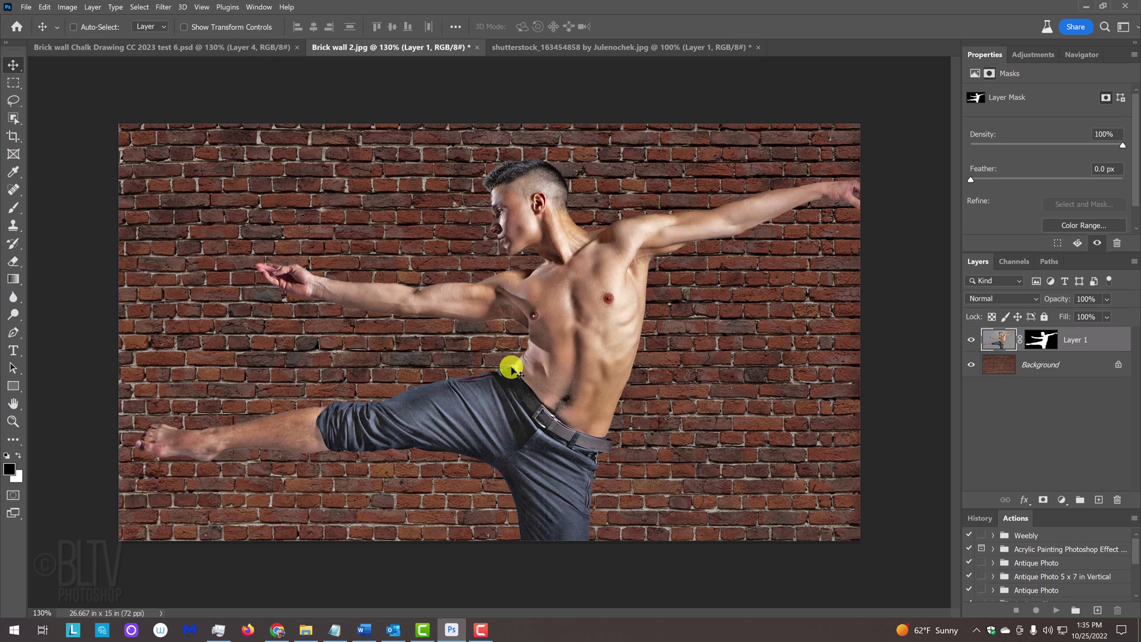
key("ctrl+t")
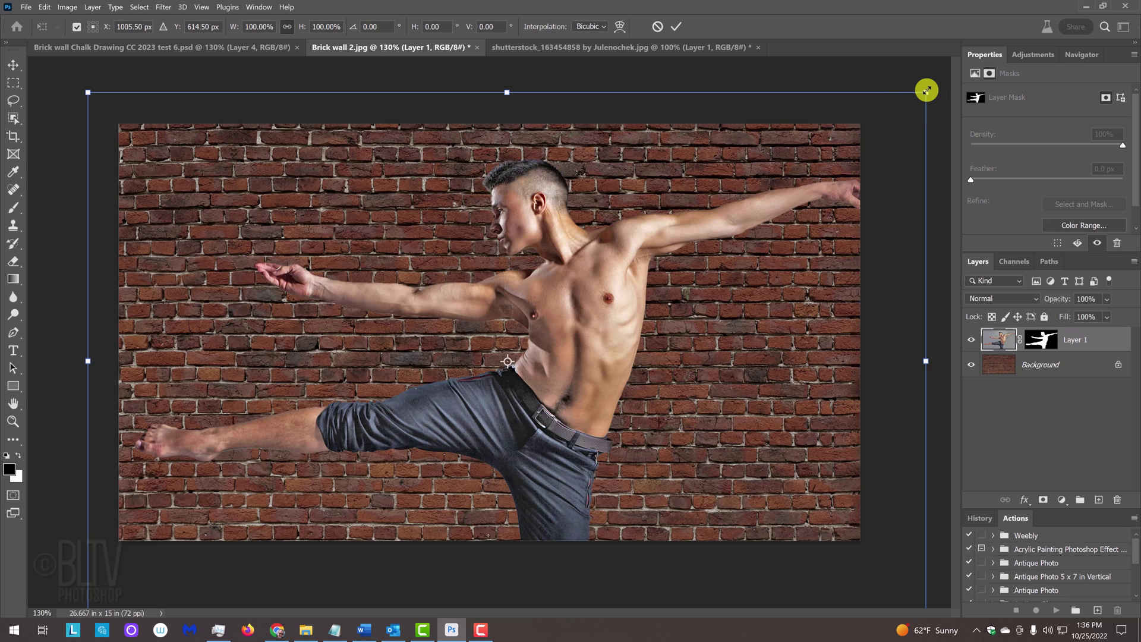
key("alt")
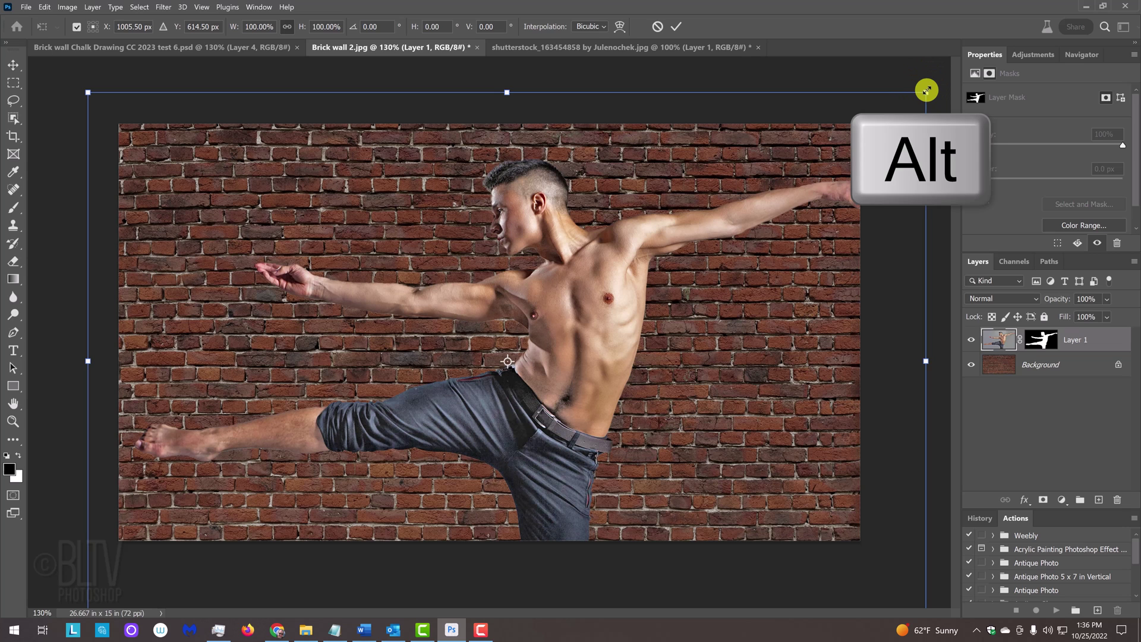
left_click_drag(926, 91, 814, 140)
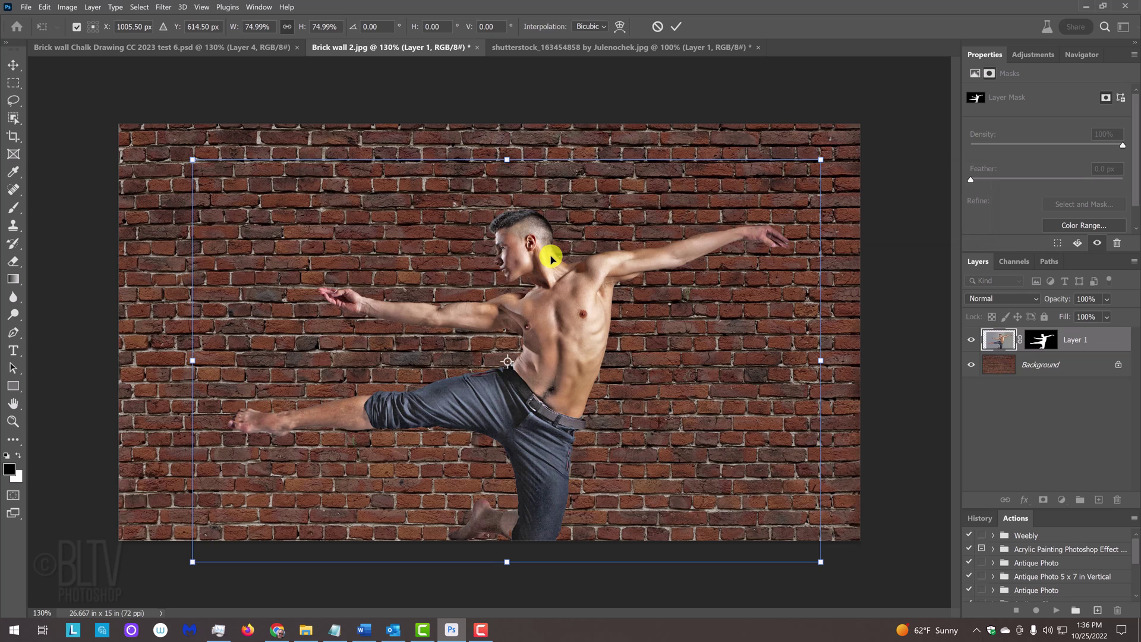
left_click_drag(551, 257, 509, 235)
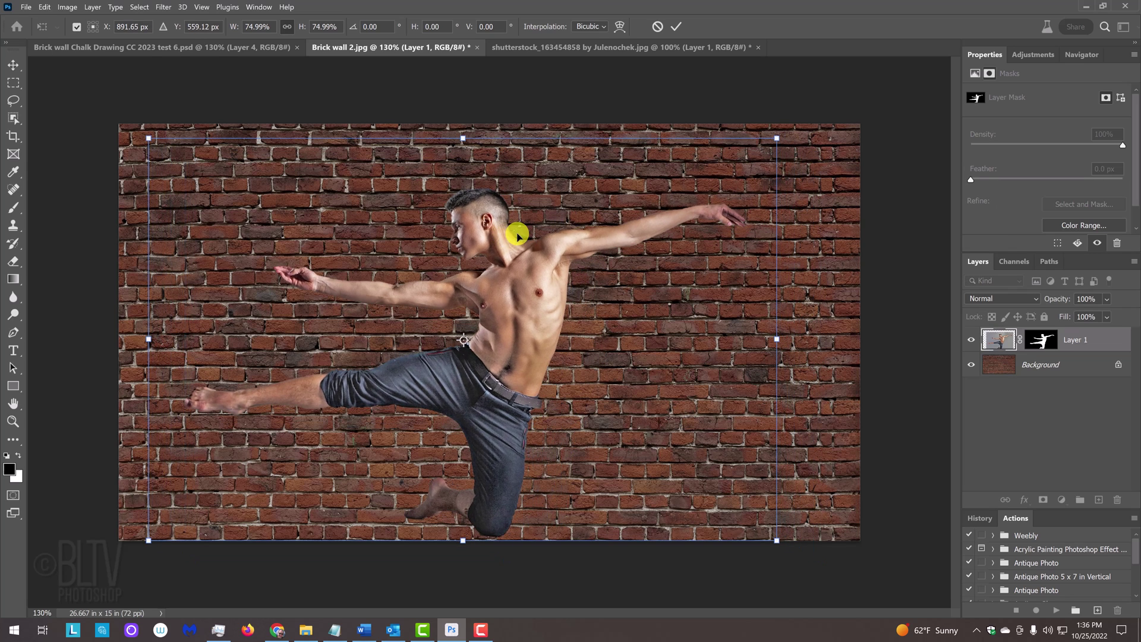
left_click_drag(777, 137, 871, 80)
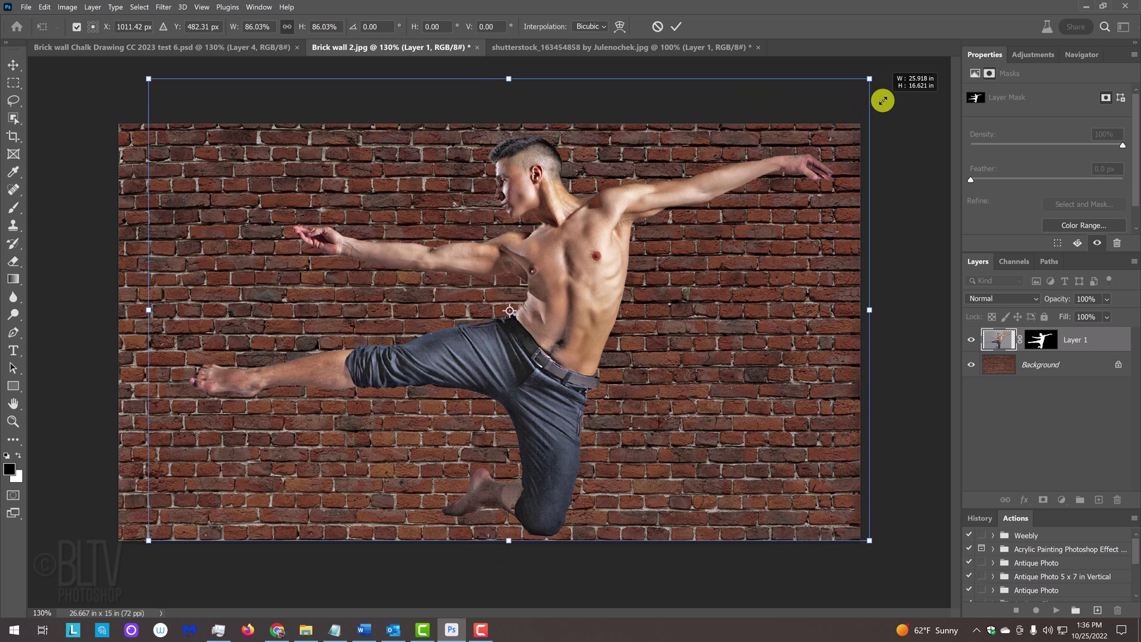
left_click_drag(729, 242, 708, 243)
key("Return")
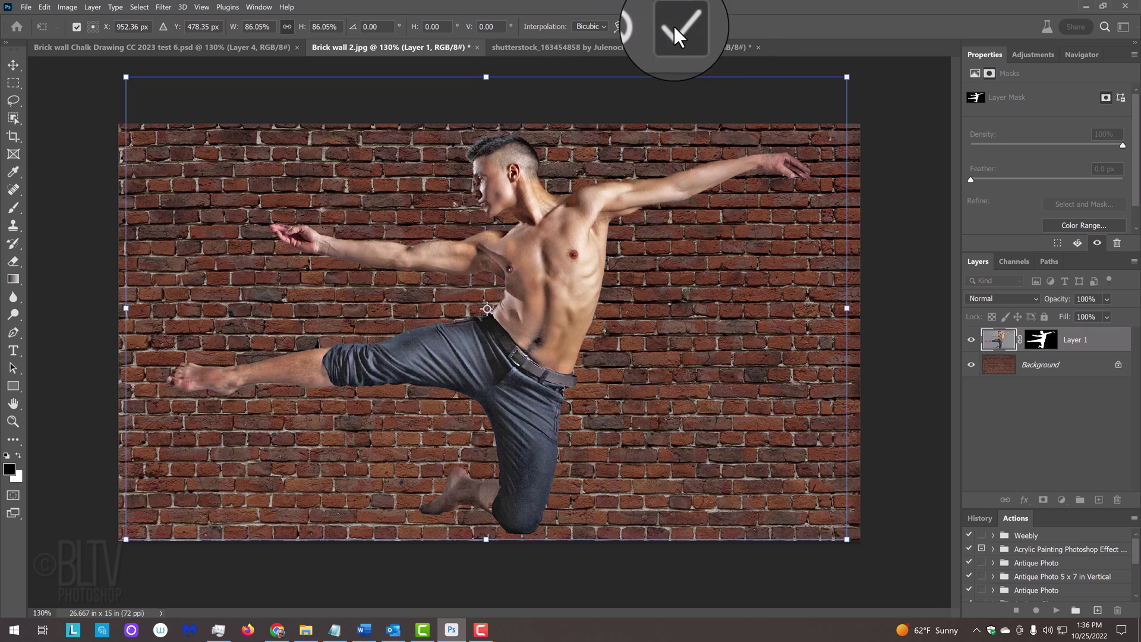
left_click(673, 27)
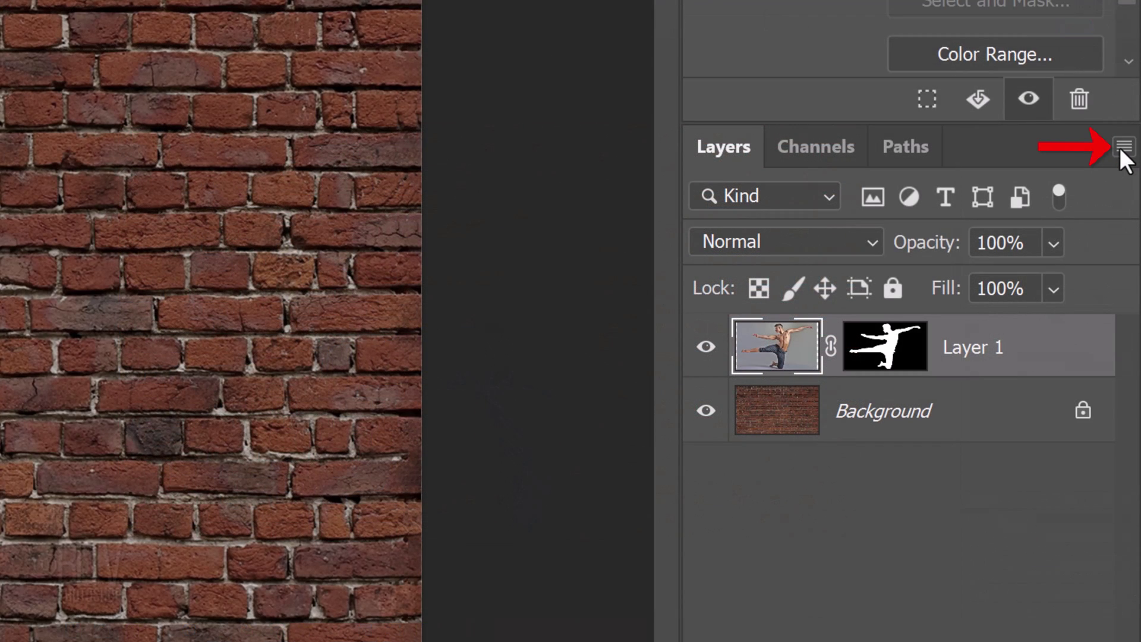
Step: Convert Layer 1 to a smart object and create Layer 1 copy via New Smart Object via Copy
left_click(1122, 146)
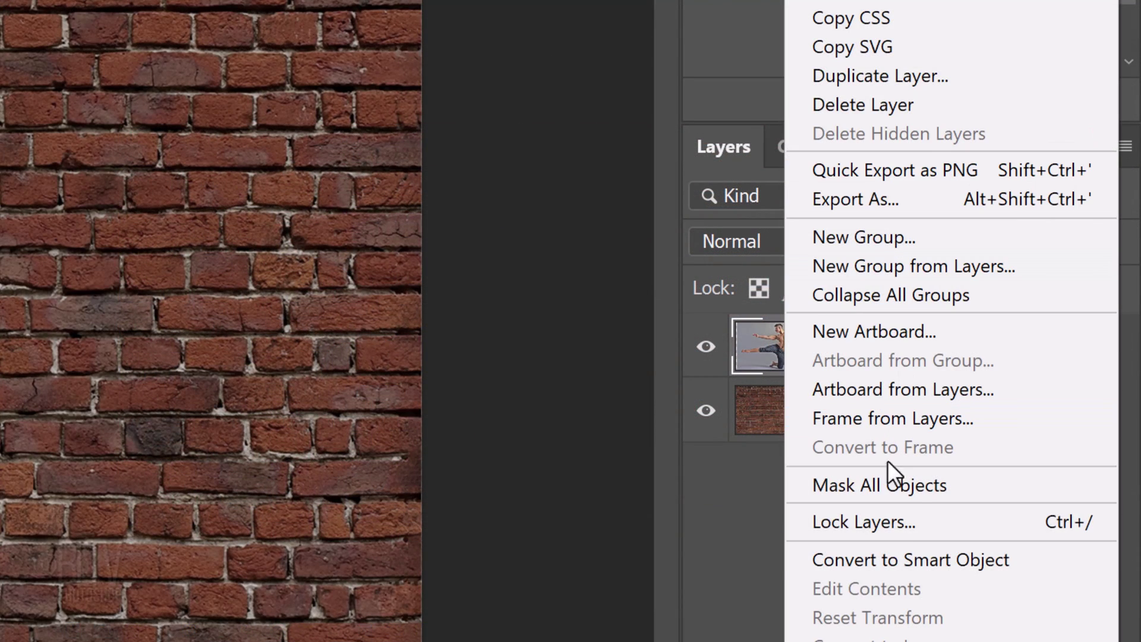
left_click(879, 560)
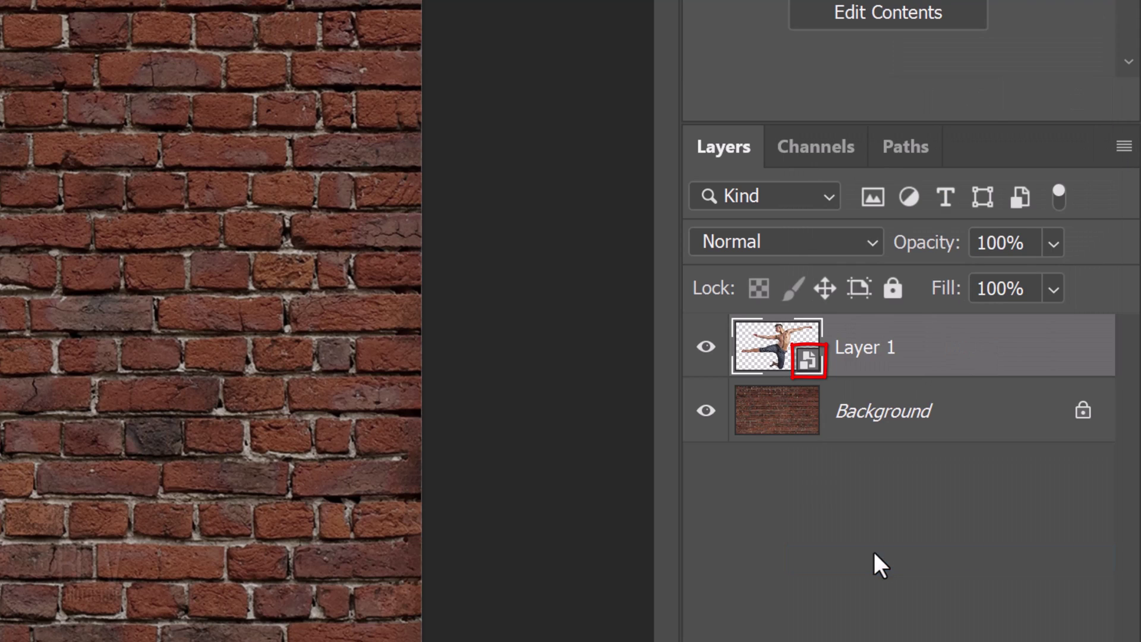
right_click(963, 348)
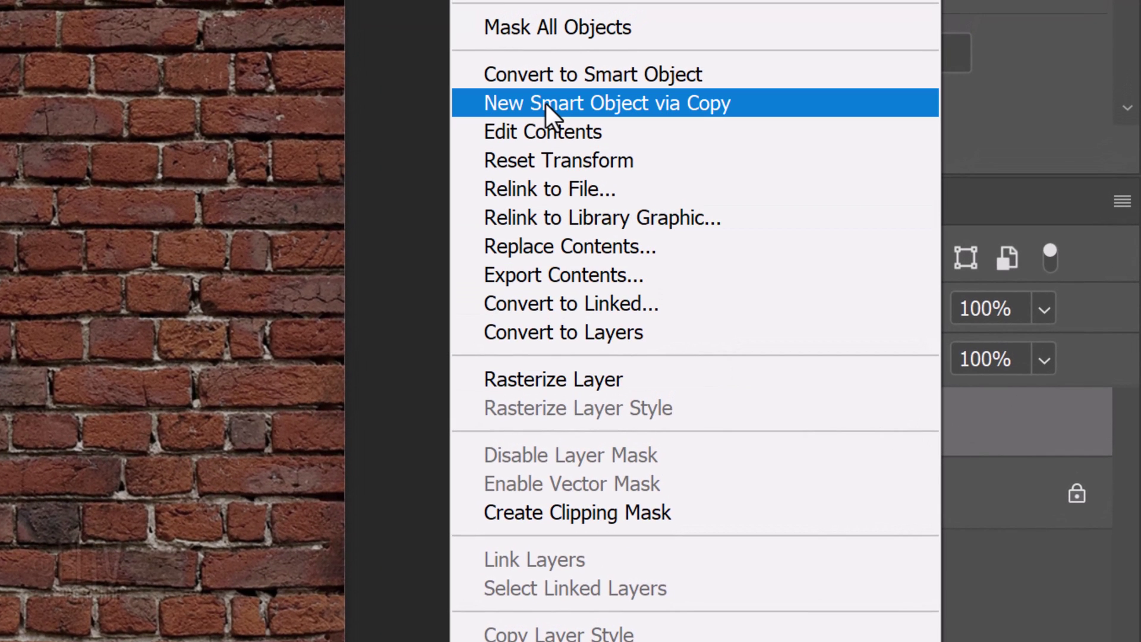
left_click(546, 104)
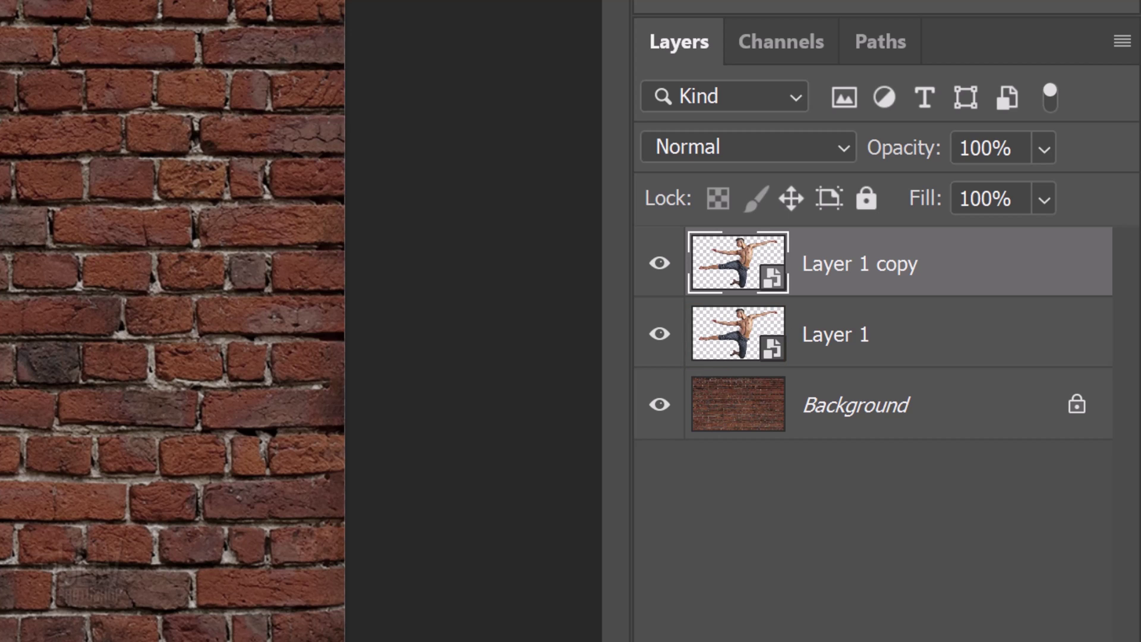
Step: Add a Multiply drop shadow to Layer 1 copy: 40% opacity, 144°, 130 px distance, 30 px size
double_click(986, 265)
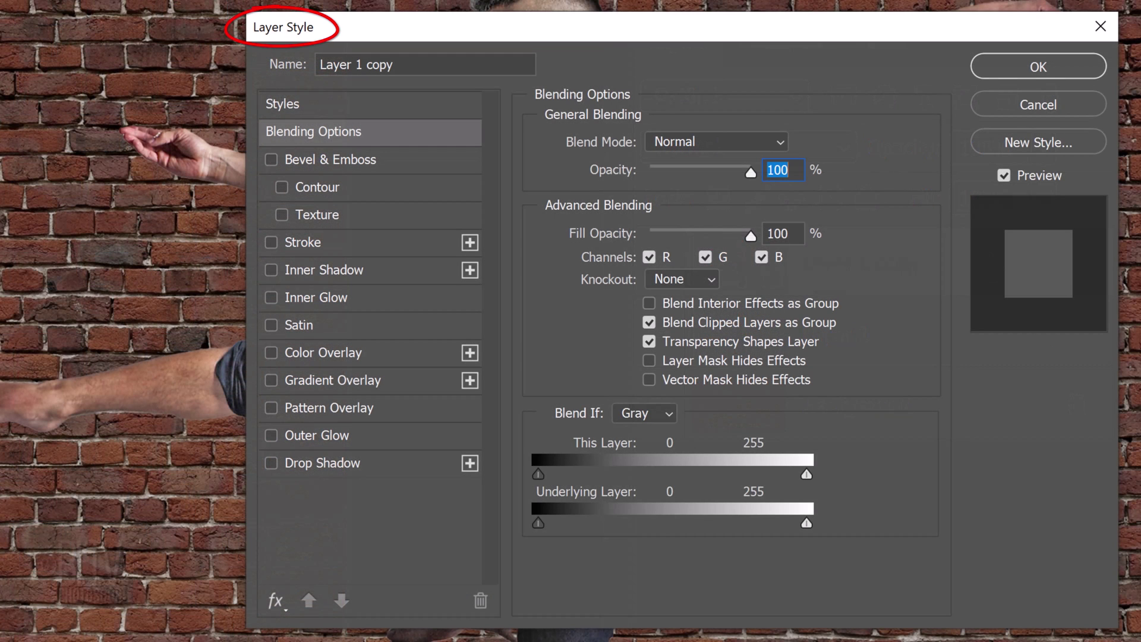
left_click(317, 462)
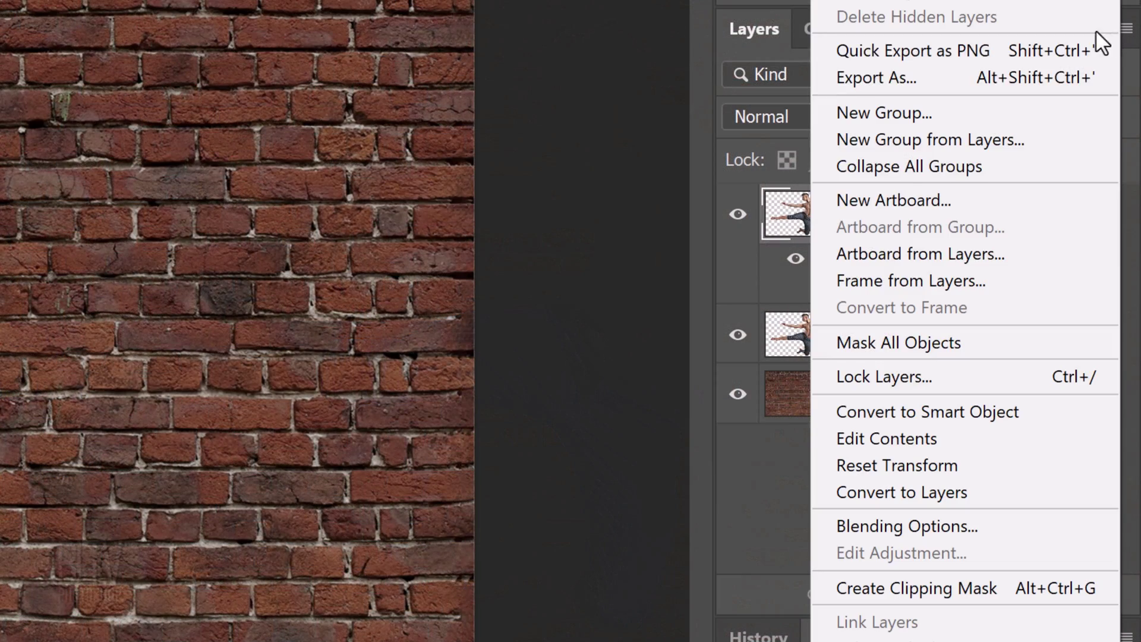
Step: Convert and hide Layer 1 copy, then add a black-filled Layer 2 beneath Layer 1
left_click(879, 413)
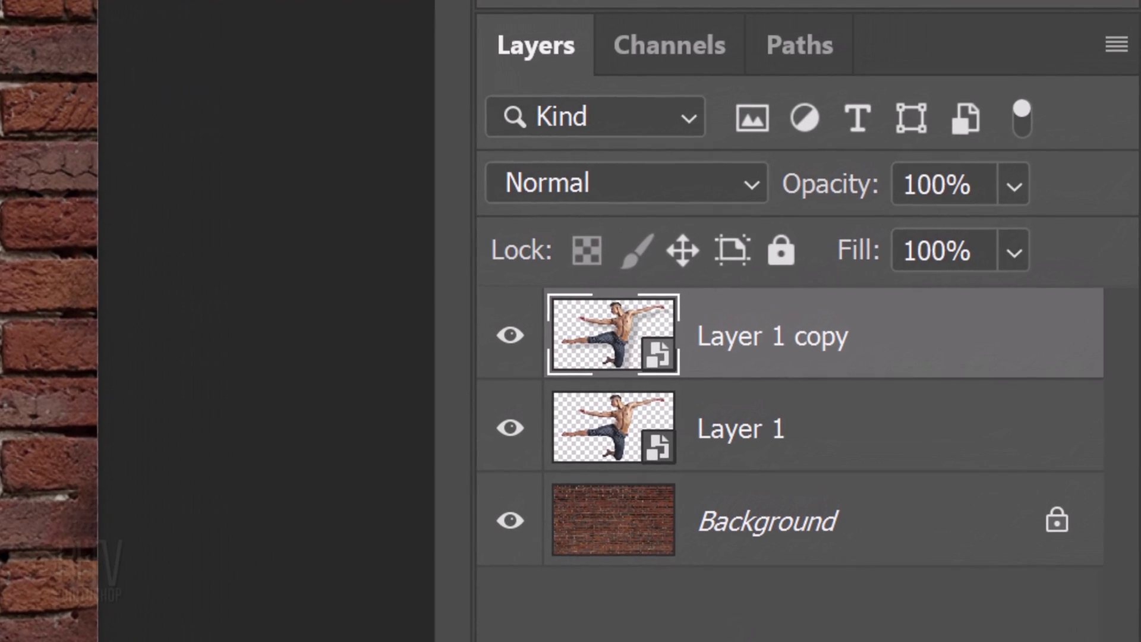
left_click(508, 340)
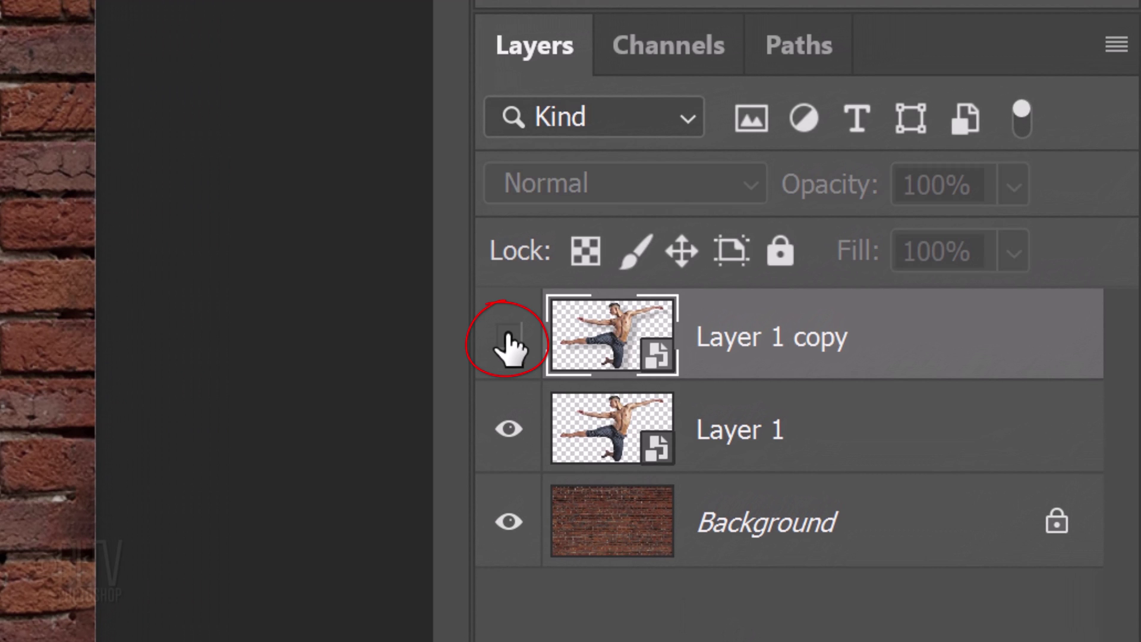
left_click(604, 437)
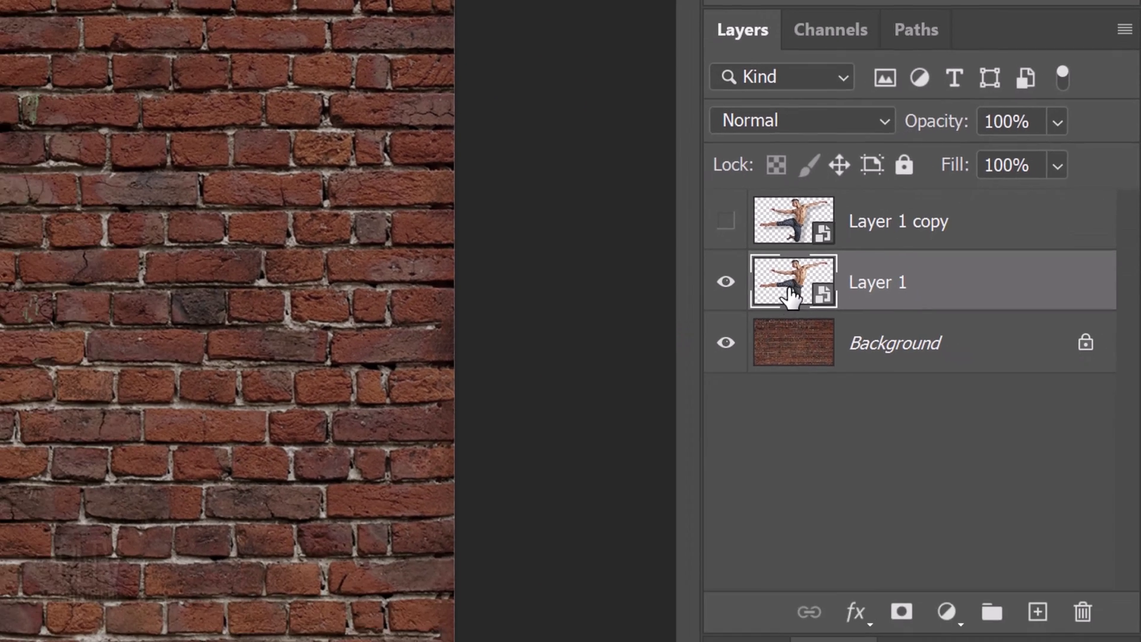
key("ctrl")
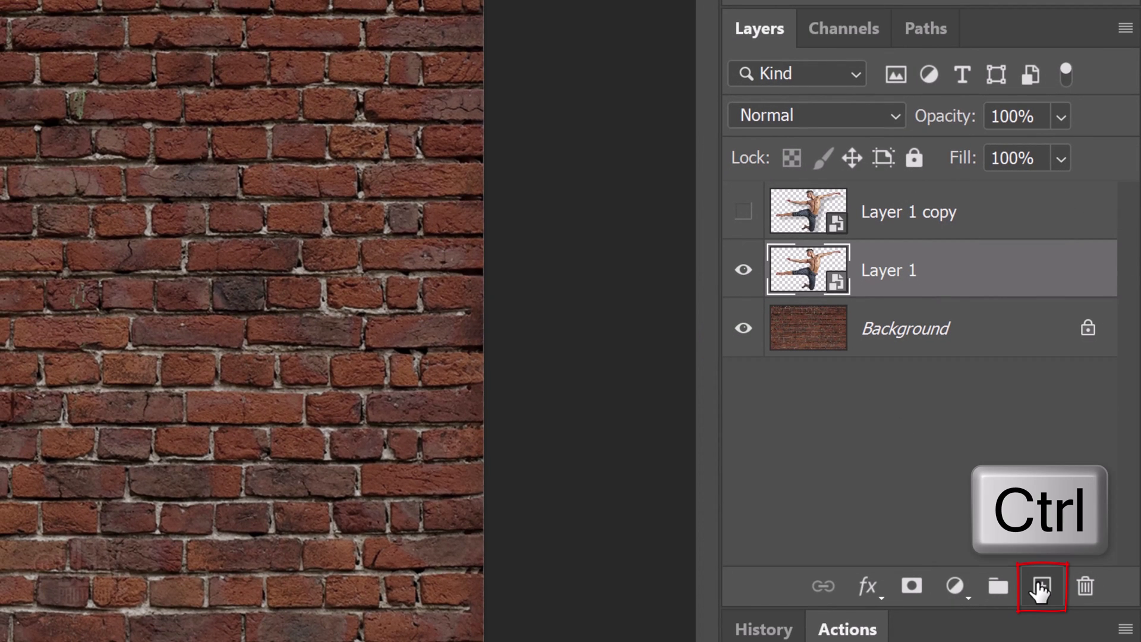
left_click(1041, 587, "ctrl")
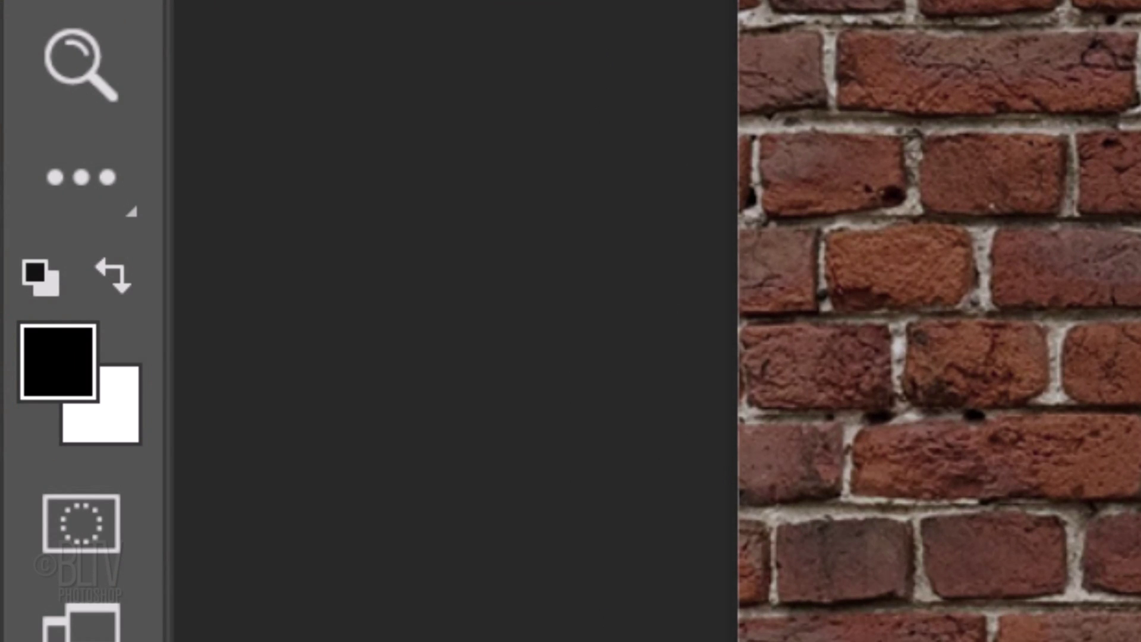
key("d")
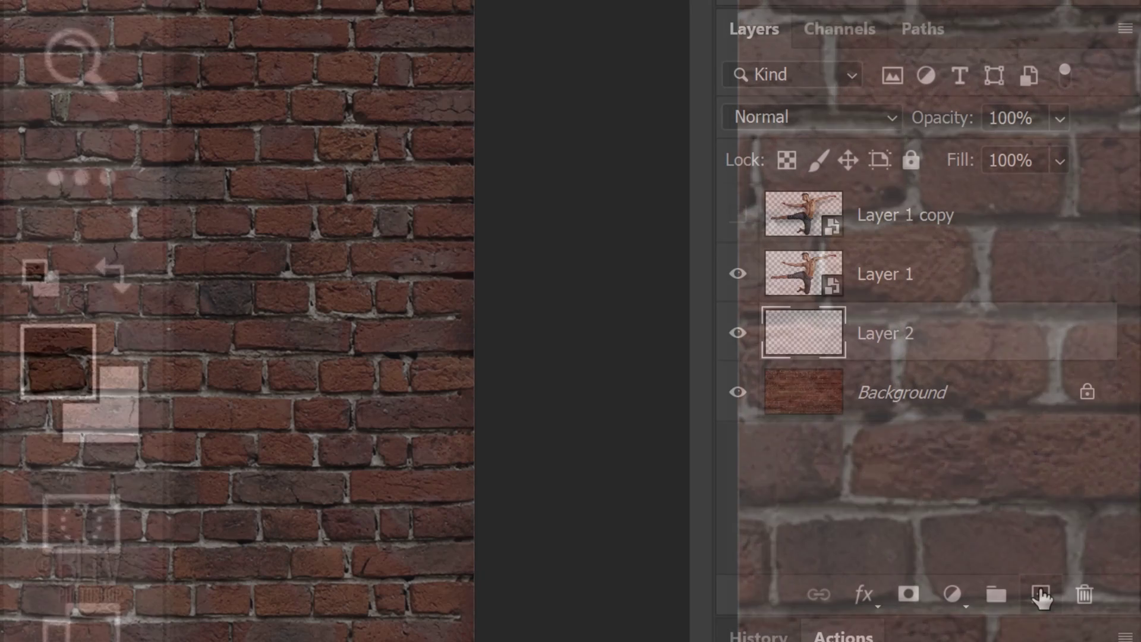
key("alt+Delete")
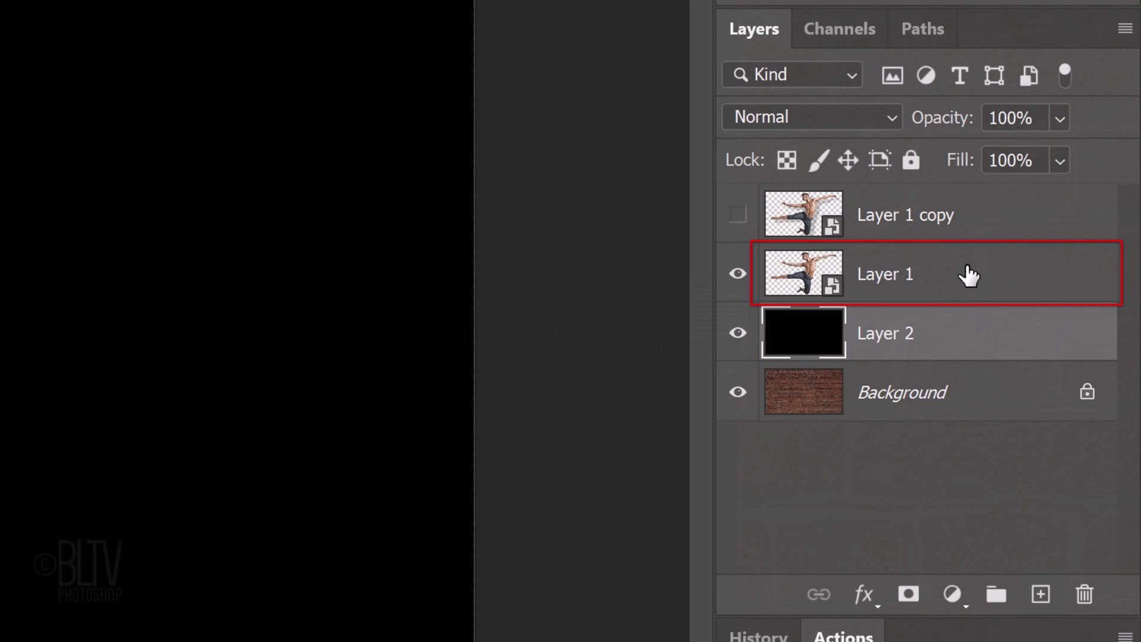
left_click(969, 275)
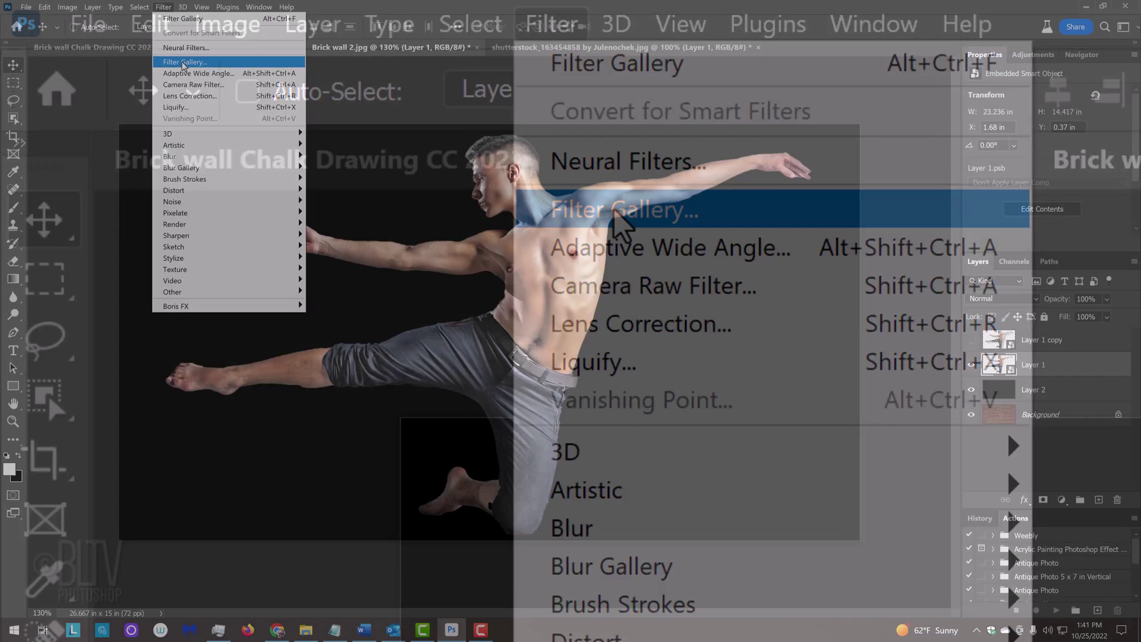
Step: Apply the Filter Gallery's Photocopy sketch filter (Detail 4, Darkness 40) to Layer 1
left_click(182, 63)
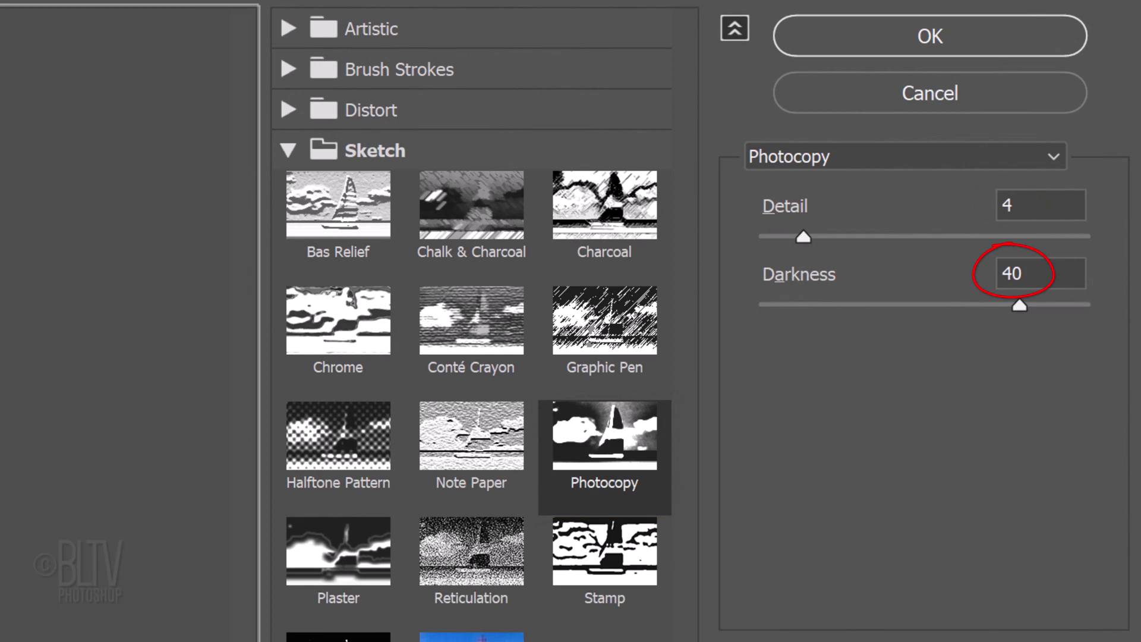
left_click(933, 35)
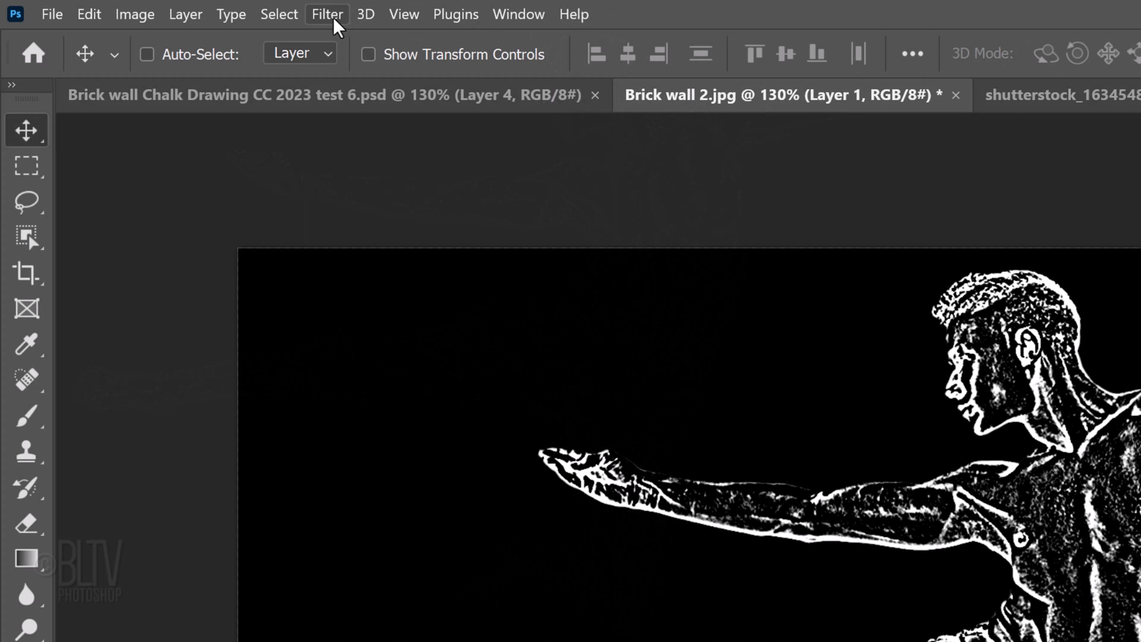
Step: Add a Surface Blur smart filter (radius 10, threshold 70) to Layer 1's line-art
left_click(328, 14)
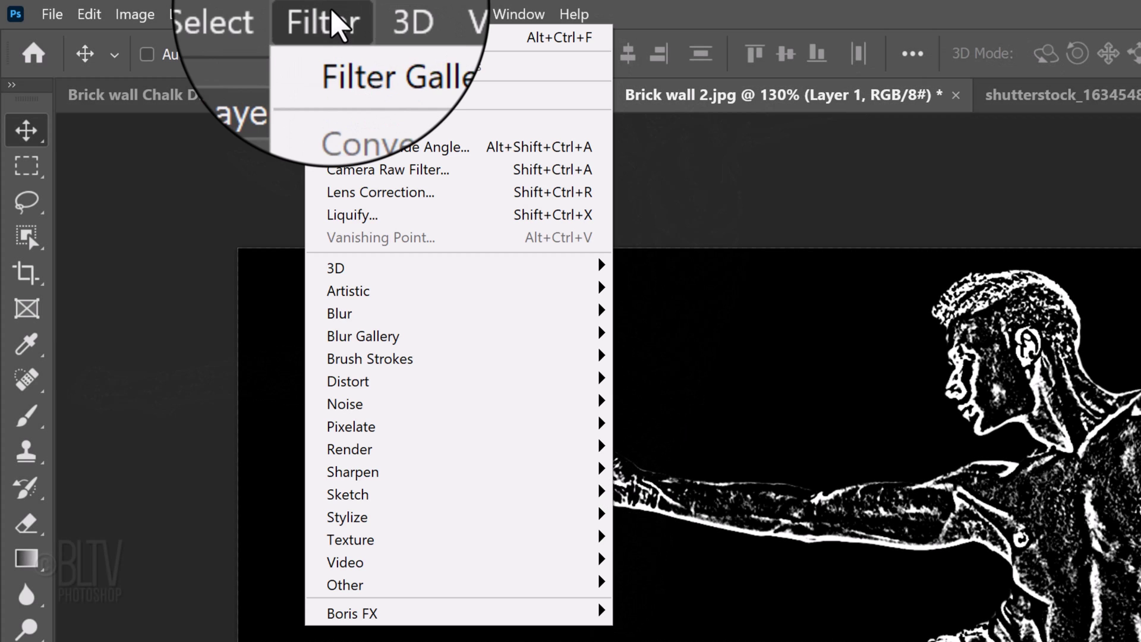
mouse_move(53, 52)
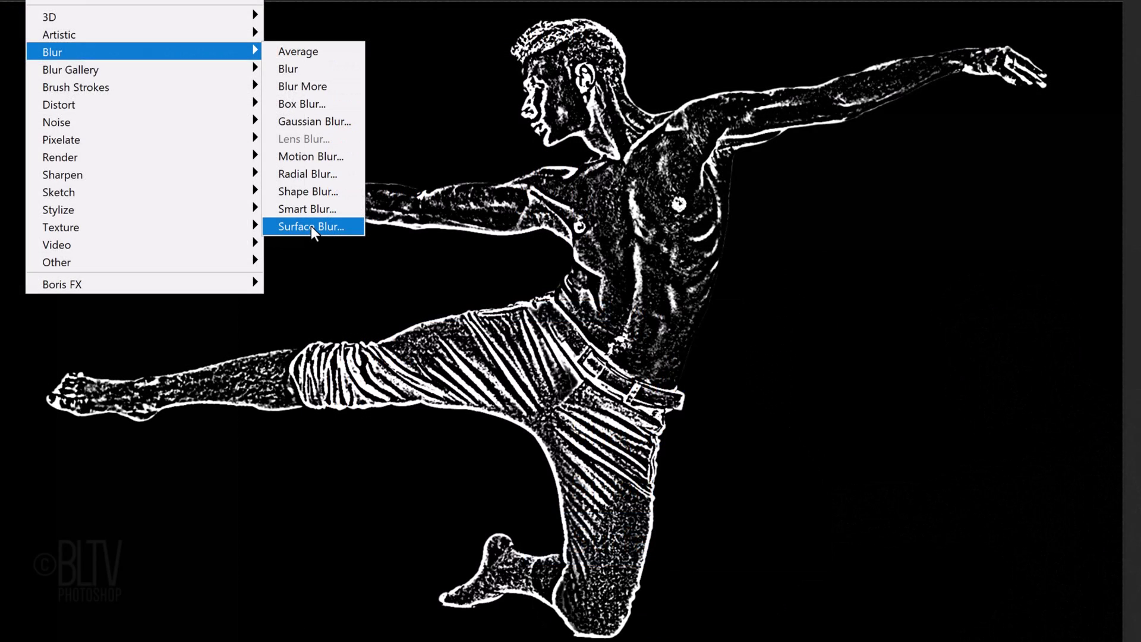
left_click(677, 539)
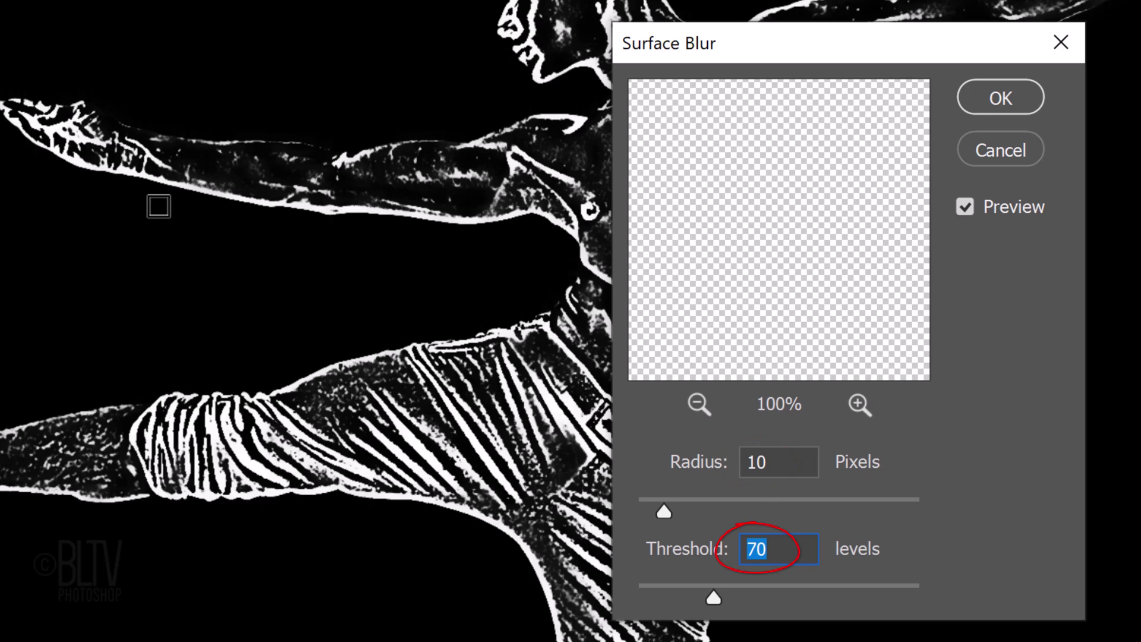
left_click(985, 94)
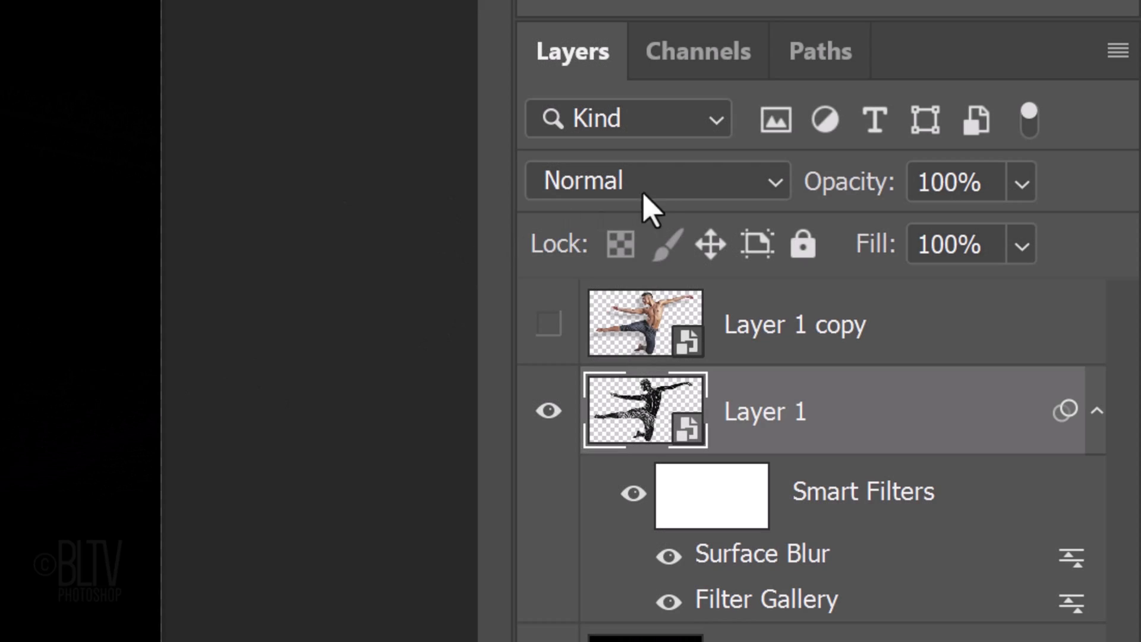
Step: Set Layer 1 to Dissolve blending at 80% opacity
left_click(654, 188)
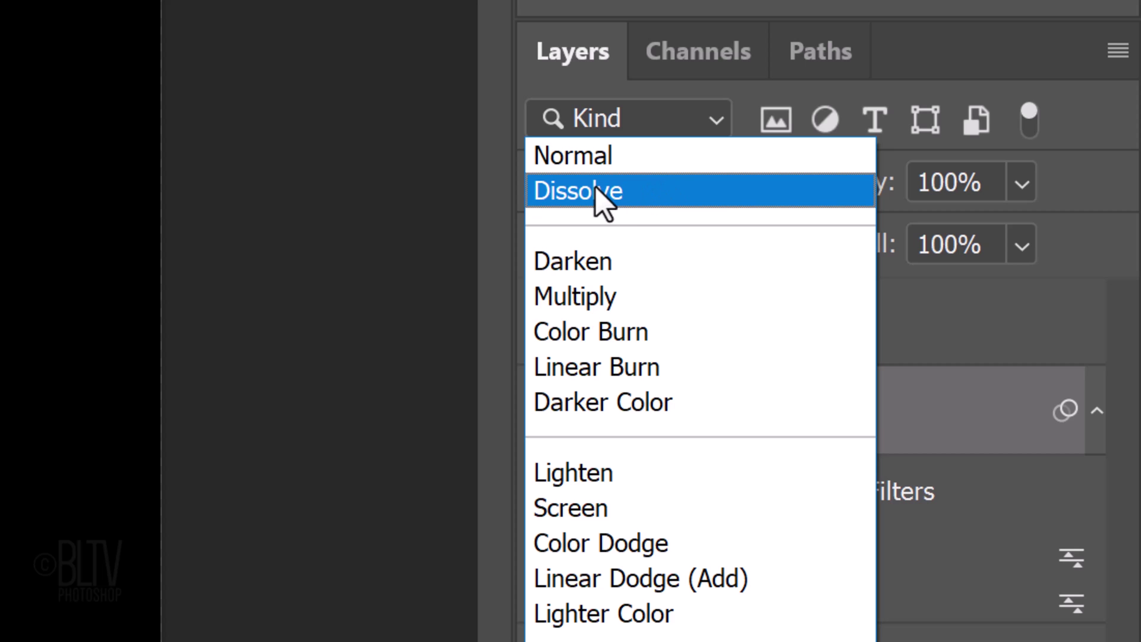
left_click(596, 191)
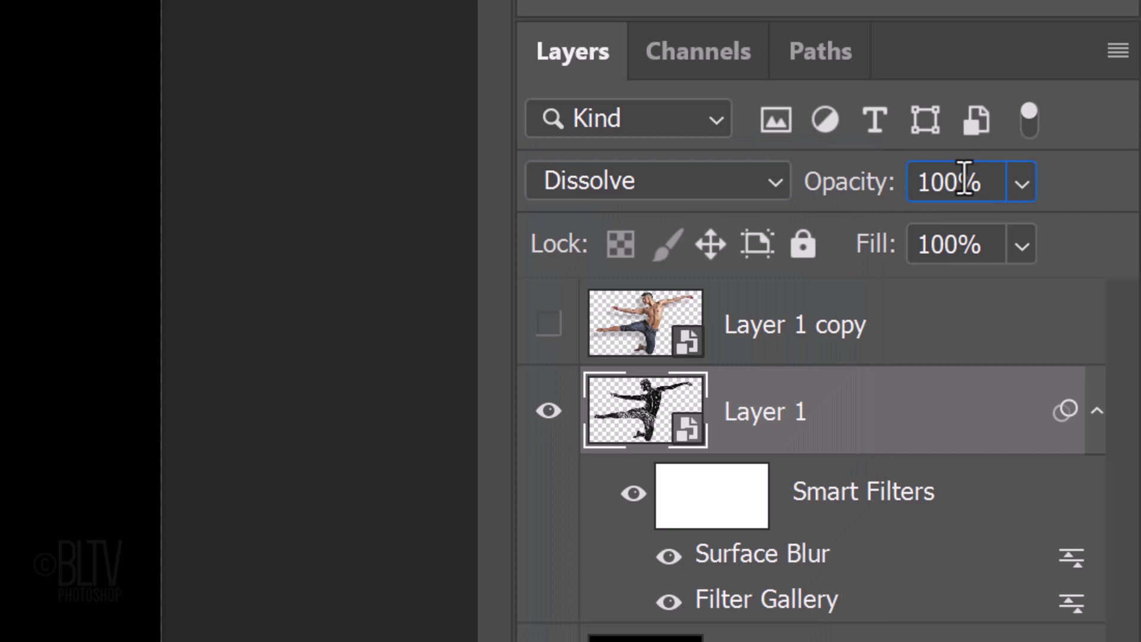
type("80")
key("Return")
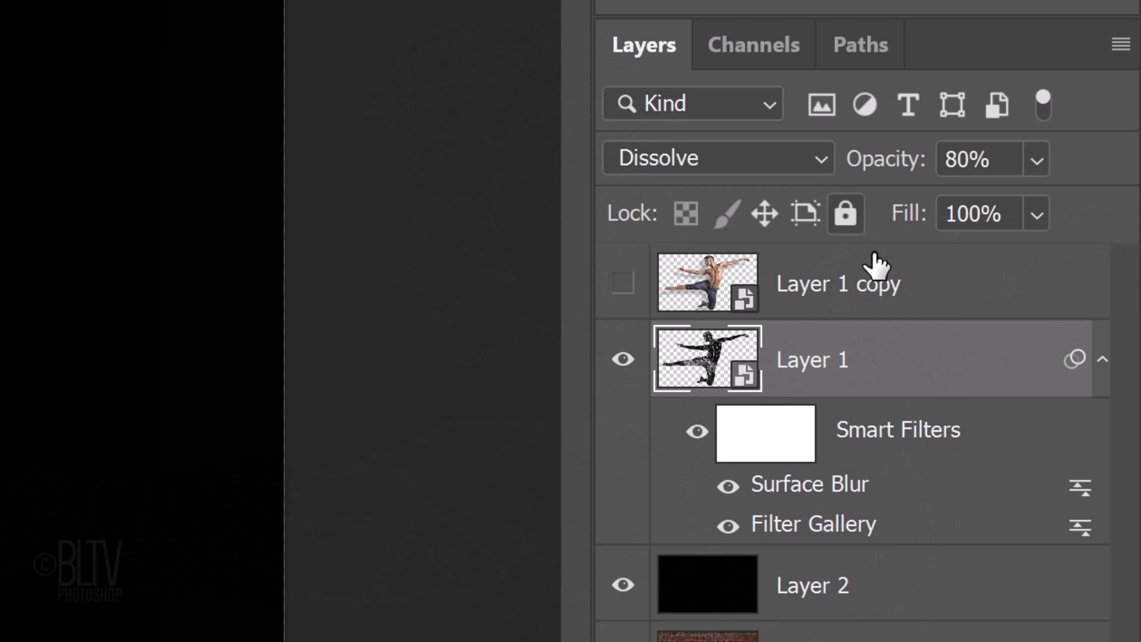
Step: Add a 6 px white inside stroke at 80% opacity to Layer 1
double_click(939, 362)
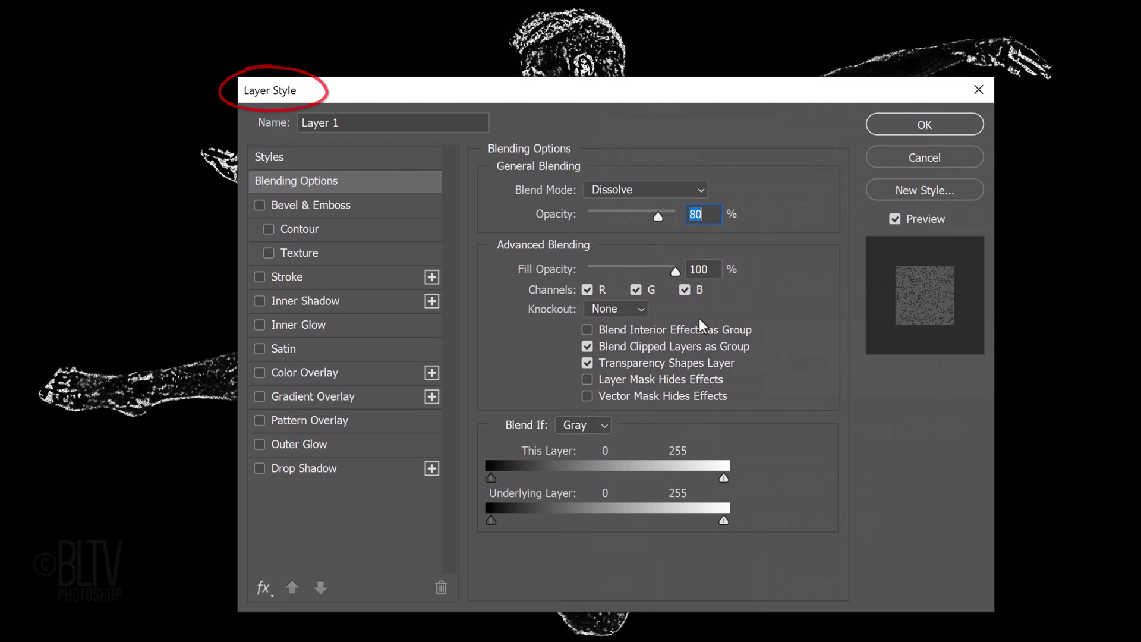
left_click(300, 276)
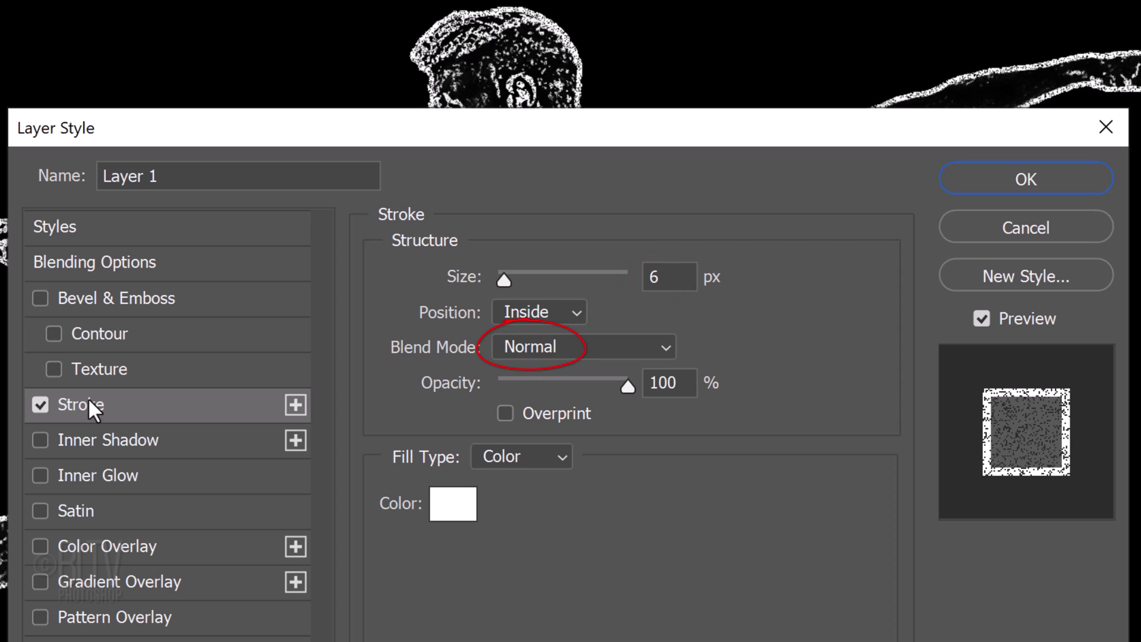
double_click(663, 384)
type("80")
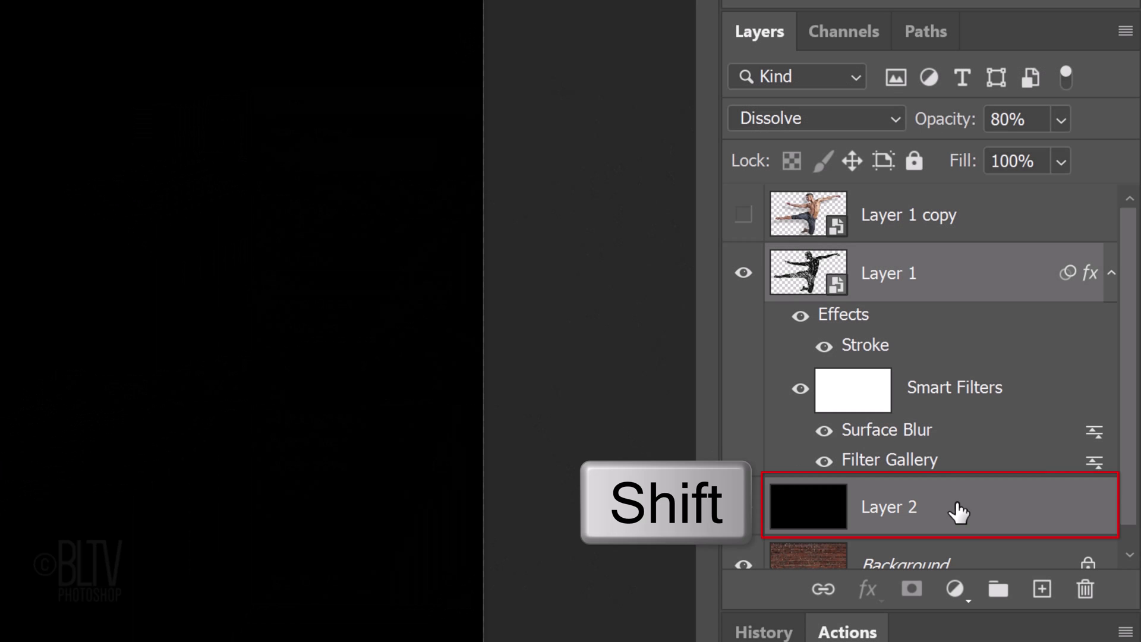
Step: Combine Layer 1 and Layer 2 into smart object Layer 4, then hide it
left_click(959, 513, "shift")
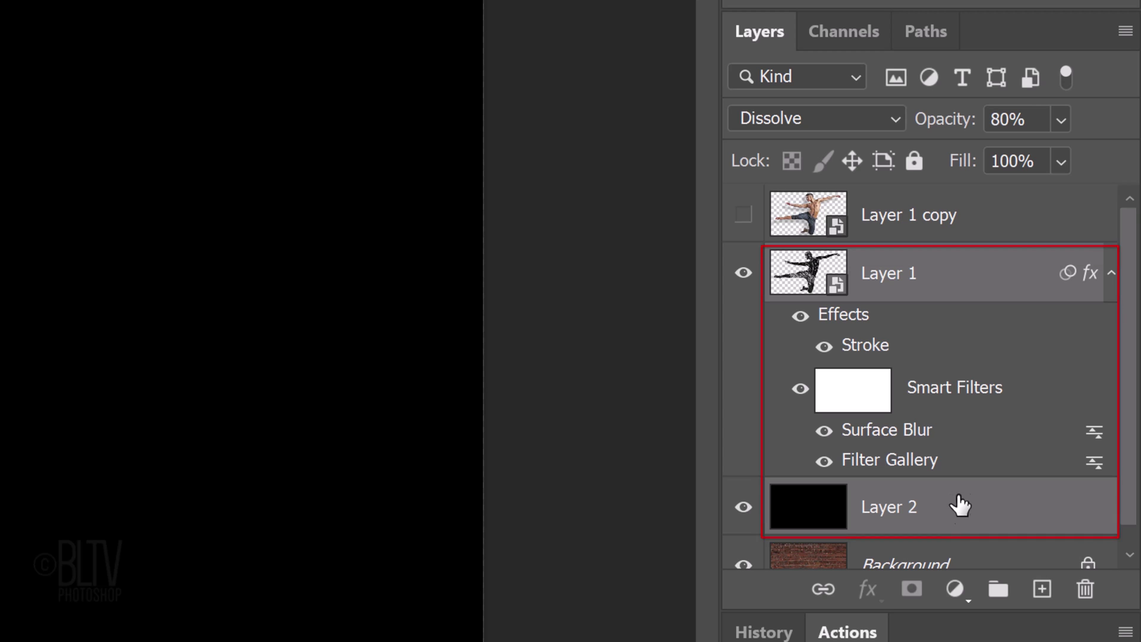
left_click(1123, 31)
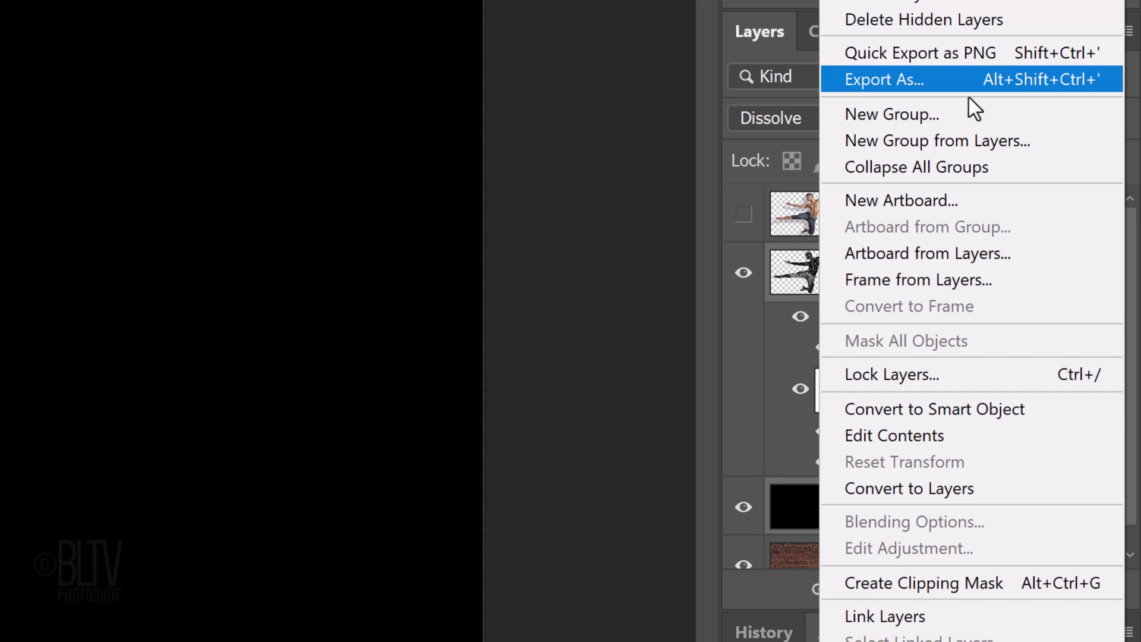
left_click(919, 409)
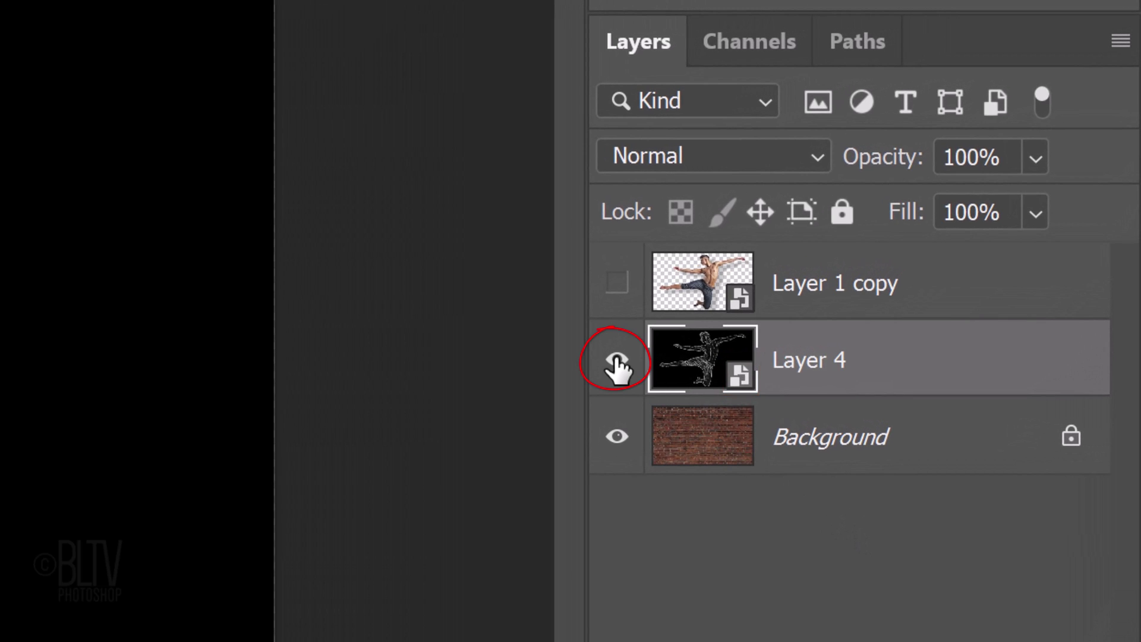
left_click(617, 362)
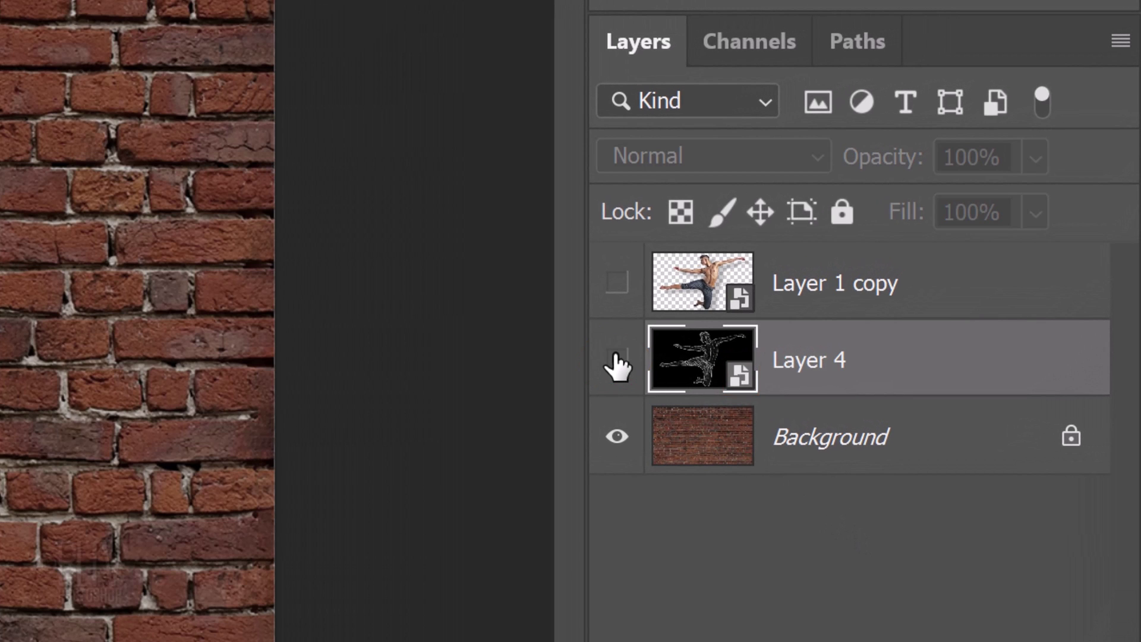
Step: Duplicate the brick Background layer and desaturate the copy to grey
left_click(693, 437)
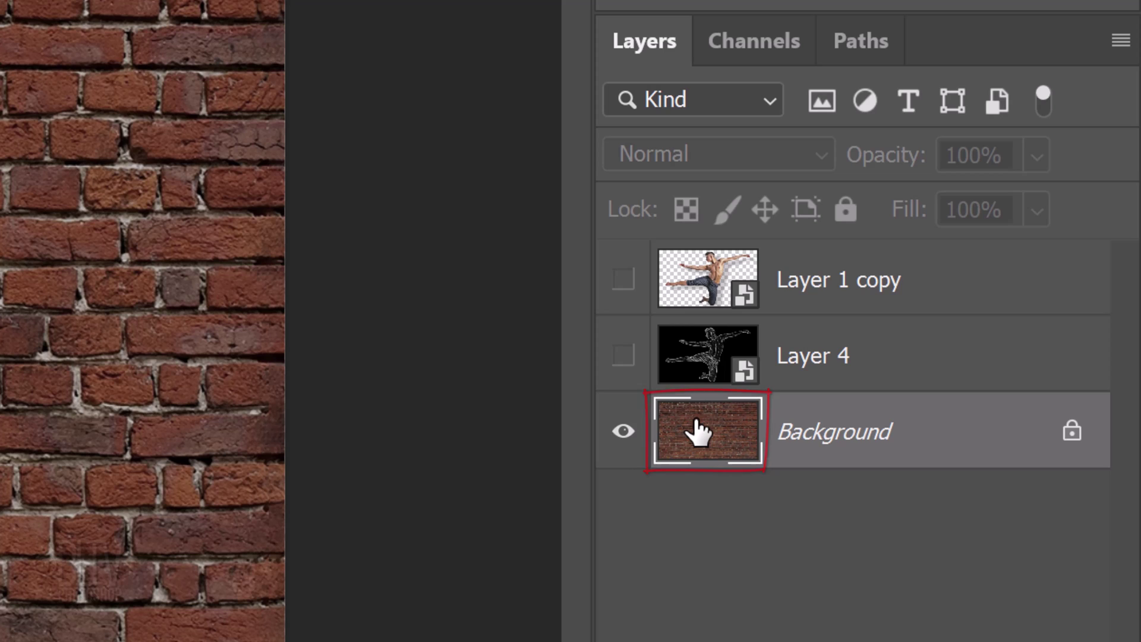
key("ctrl+j")
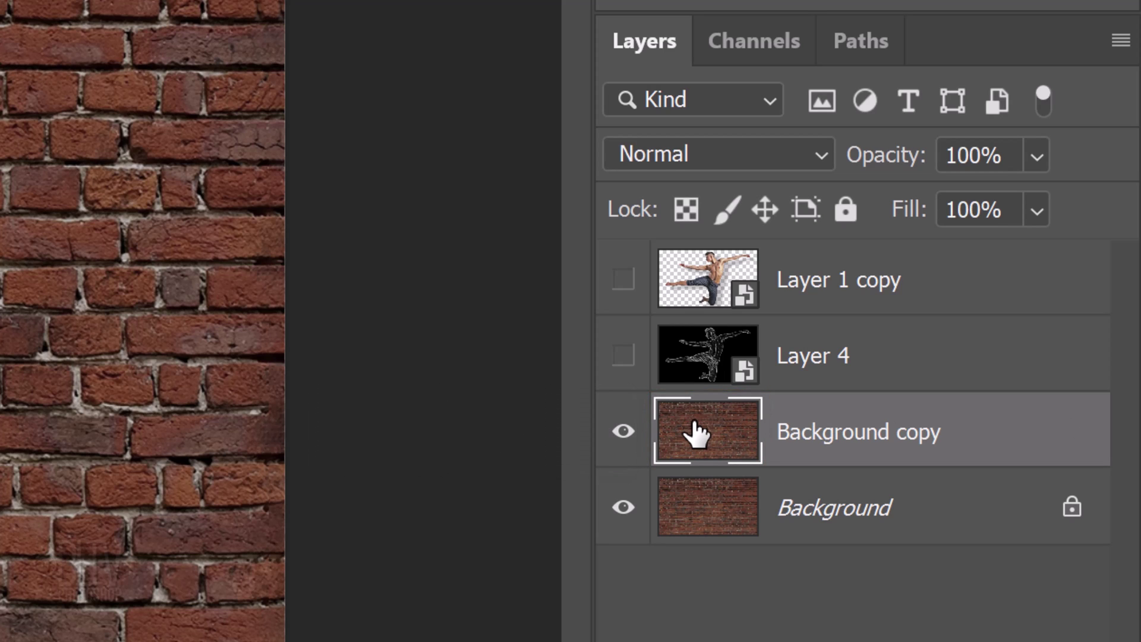
key("ctrl+shift+u")
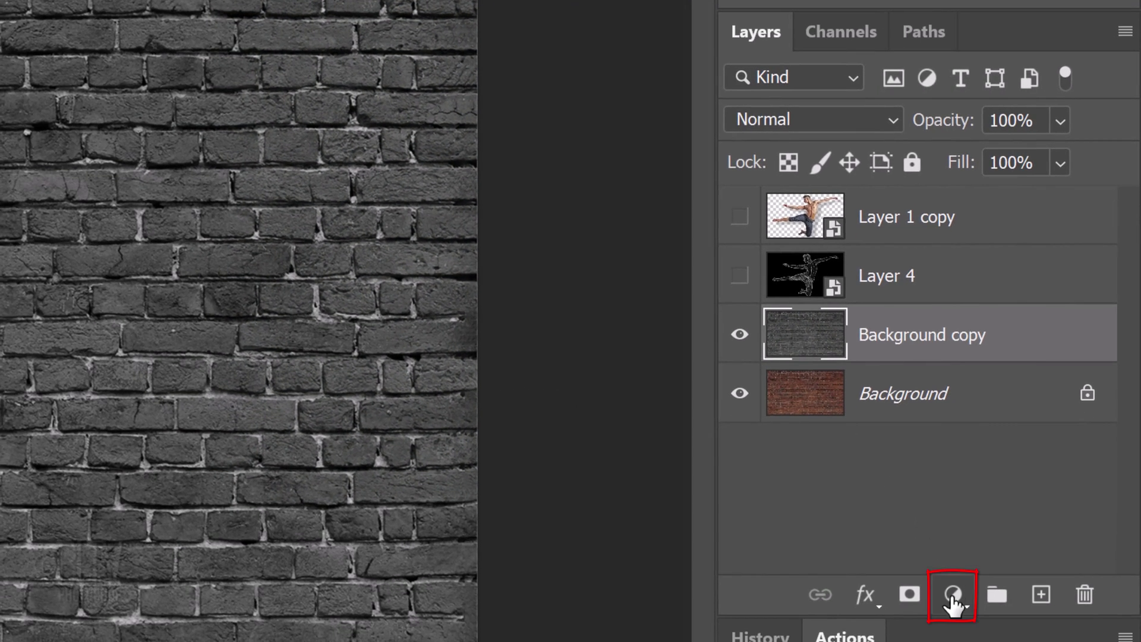
Step: Add a Levels adjustment with input range 27 to 160 to whiten the brick mortar
left_click(954, 599)
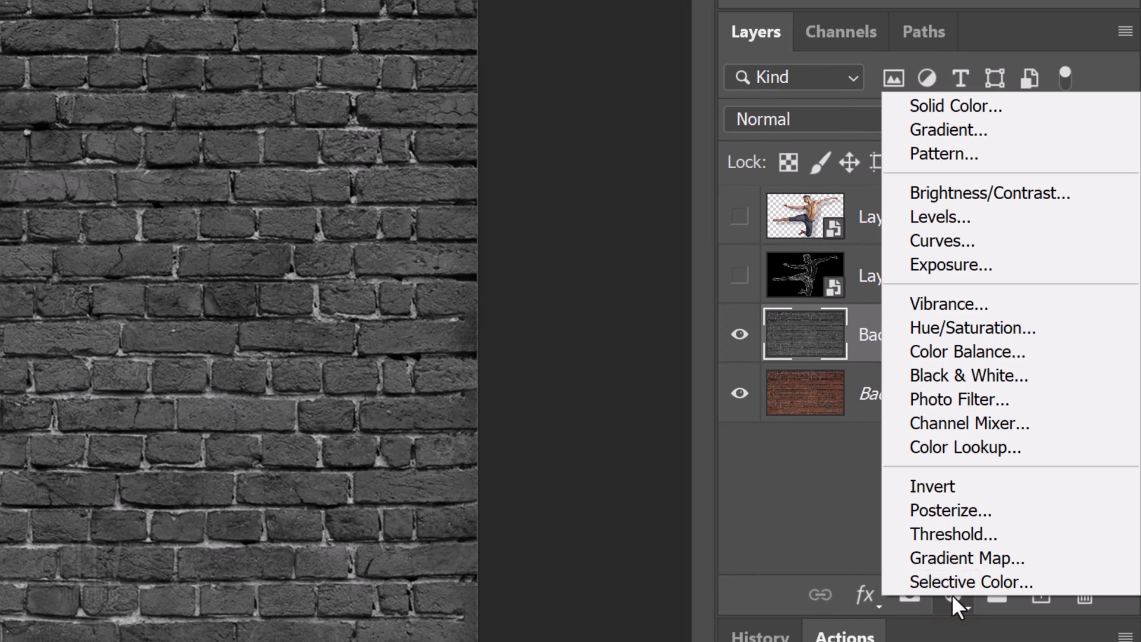
left_click(939, 219)
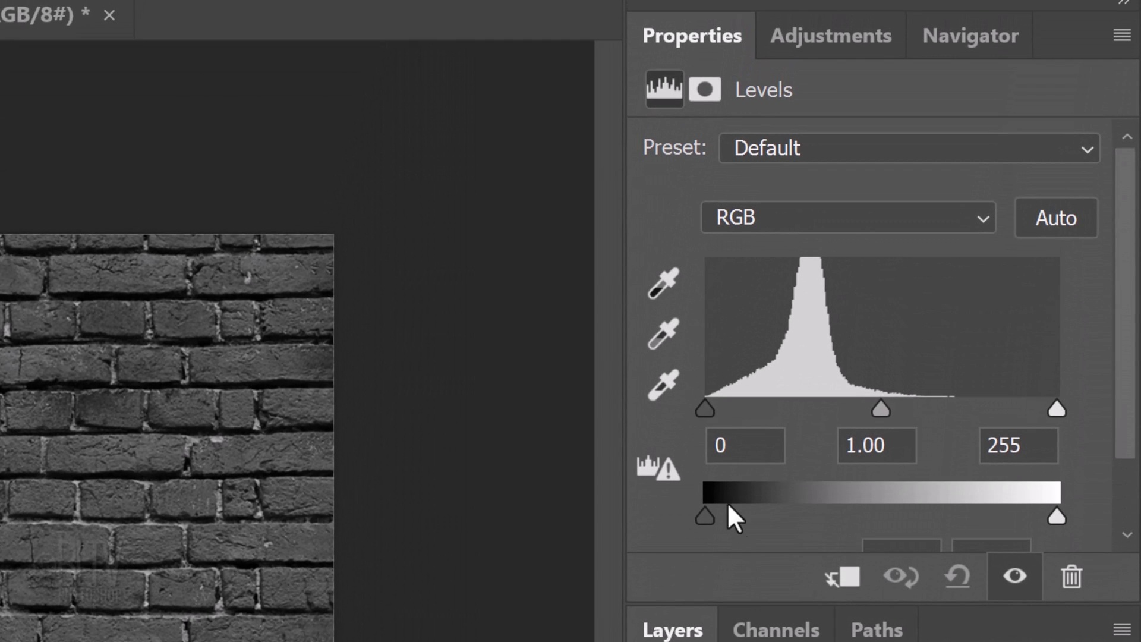
left_click(705, 408)
left_click_drag(704, 408, 744, 409)
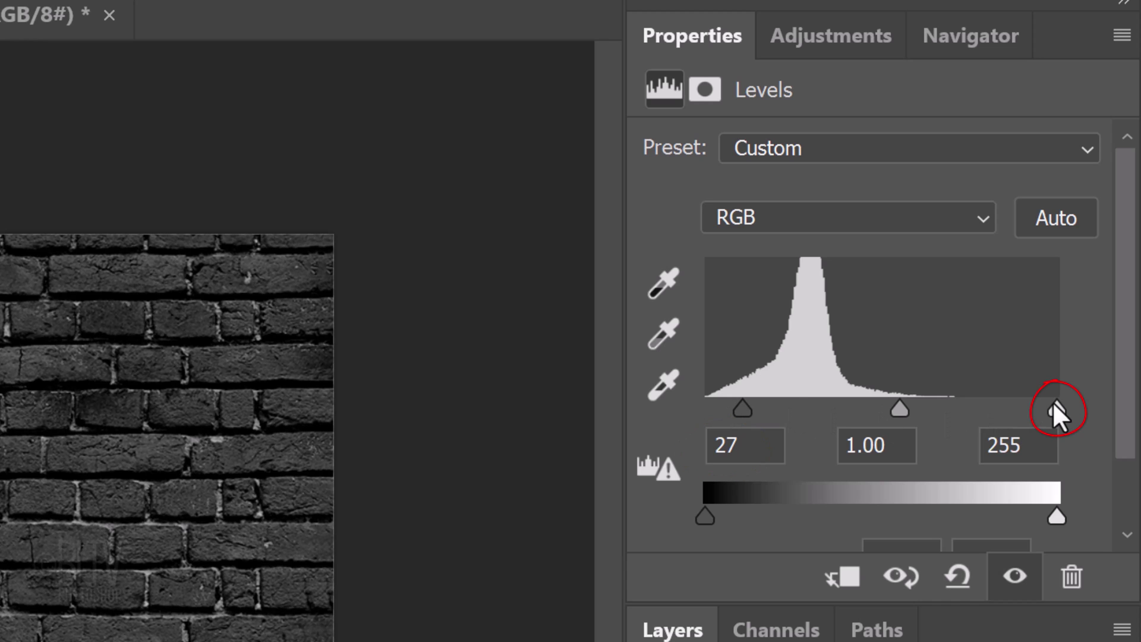
left_click_drag(1054, 401, 926, 402)
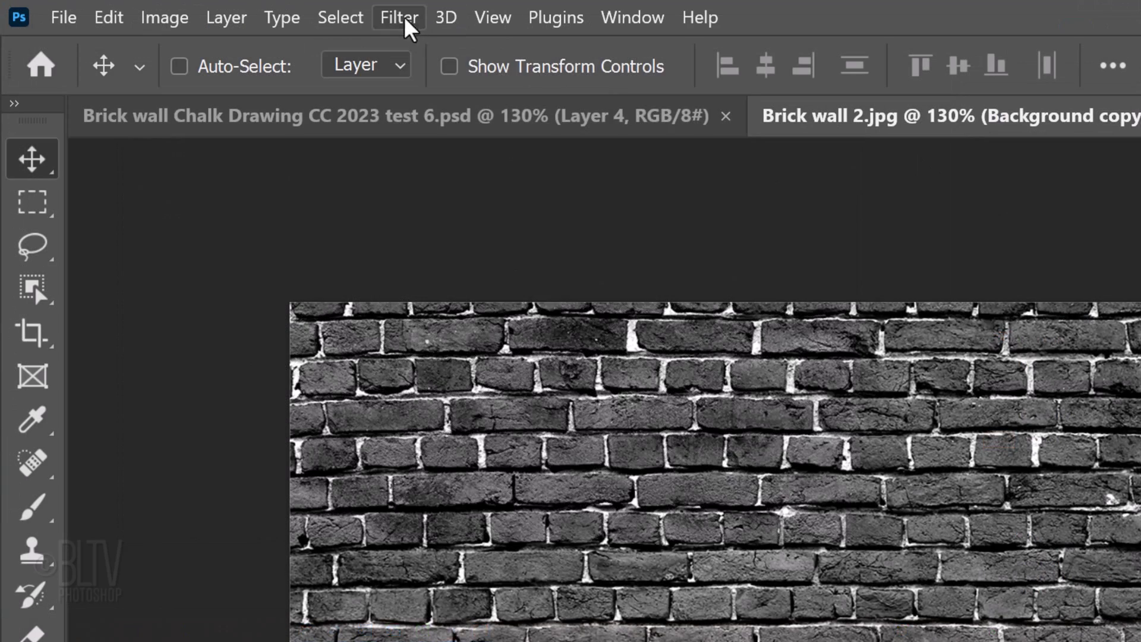
Step: Gaussian-blur the grey brick copy and save a copy as Photoshop file 'Displacement'
left_click(164, 8)
mouse_move(419, 382)
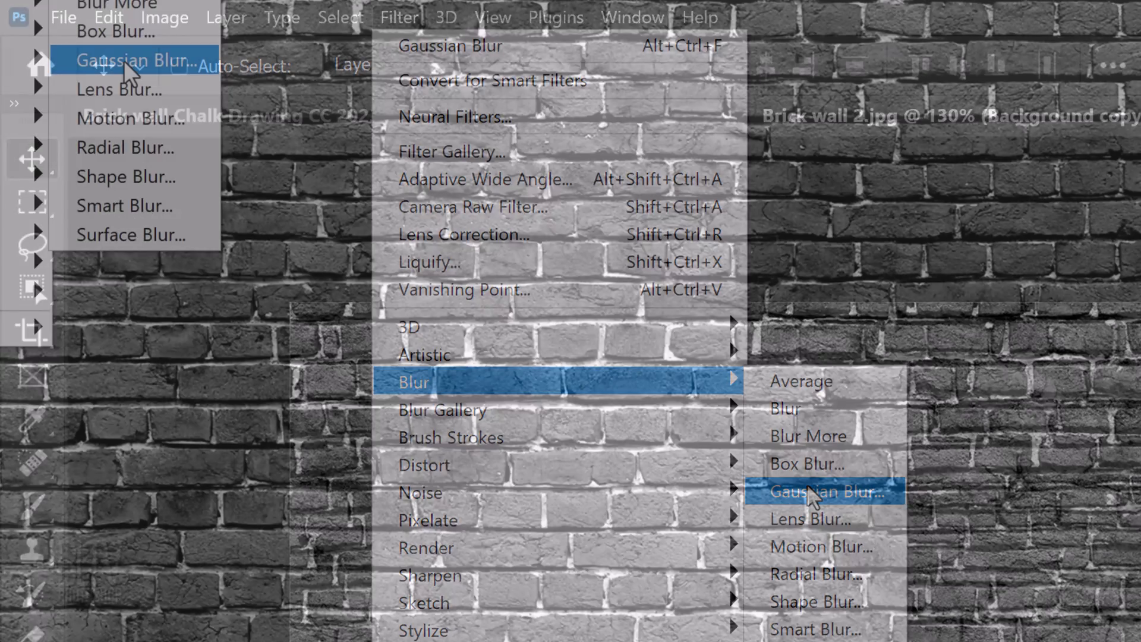
left_click(812, 491)
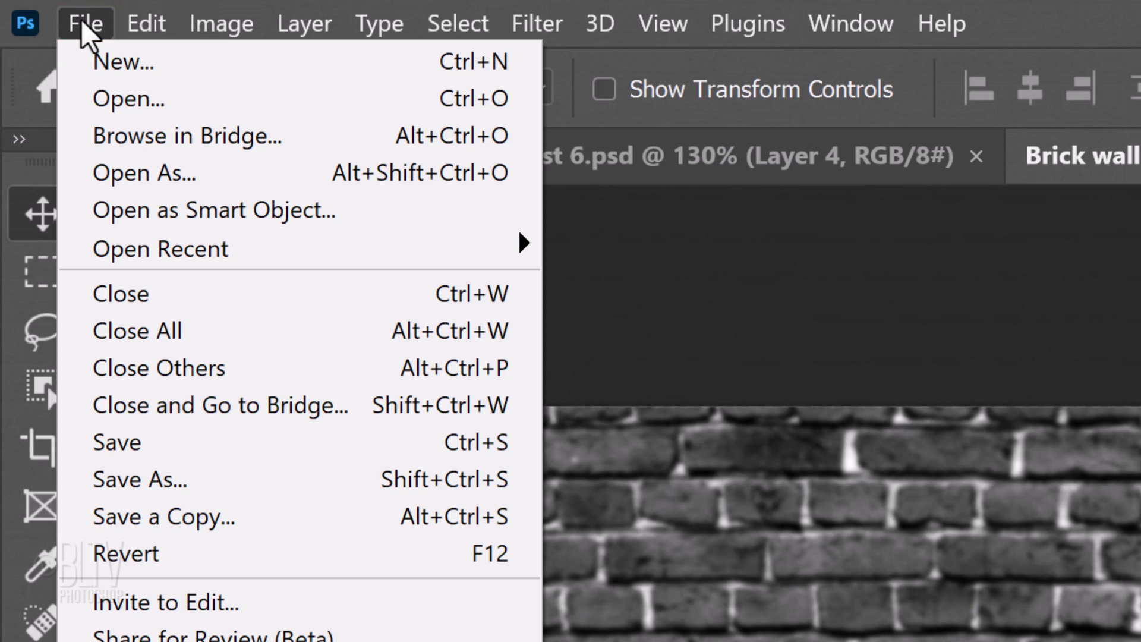
left_click(132, 522)
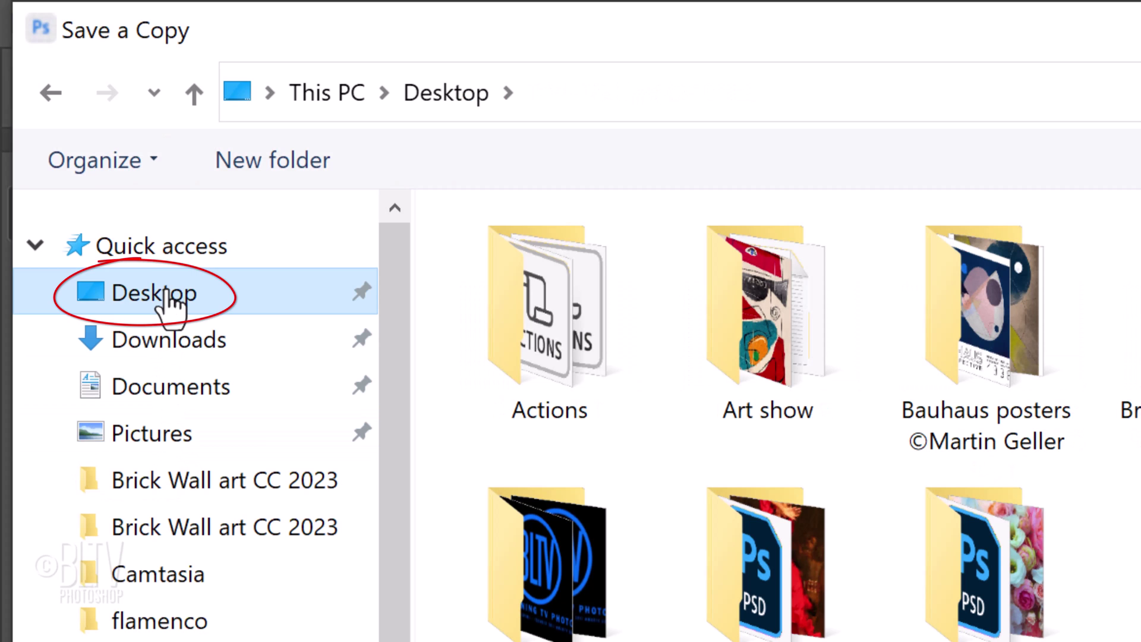
type("Displac")
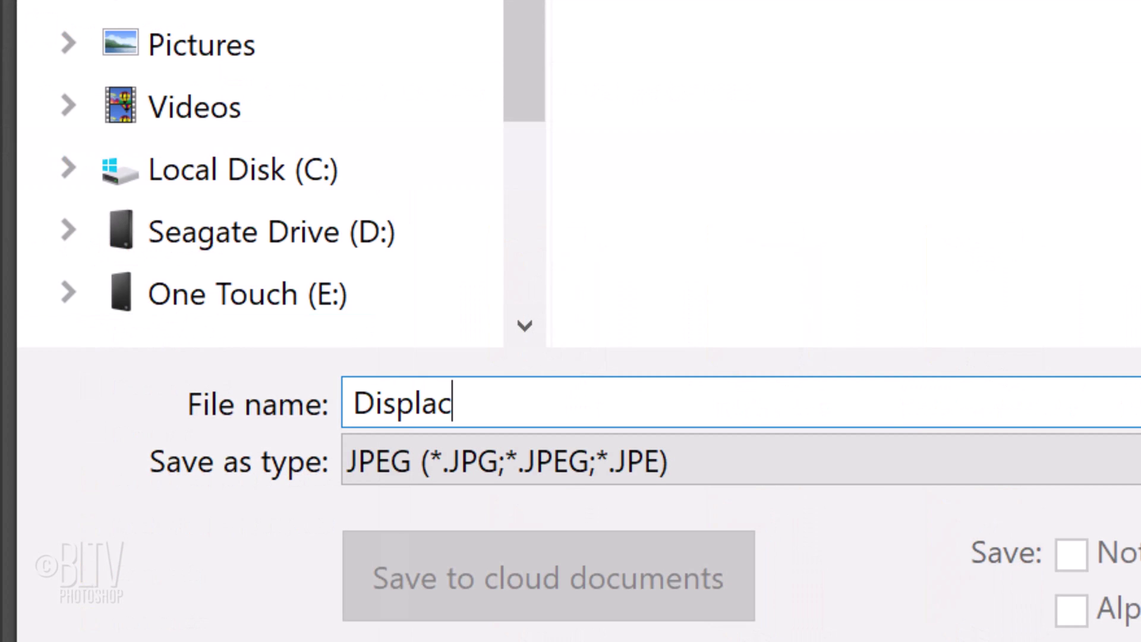
type("ement")
left_click(532, 463)
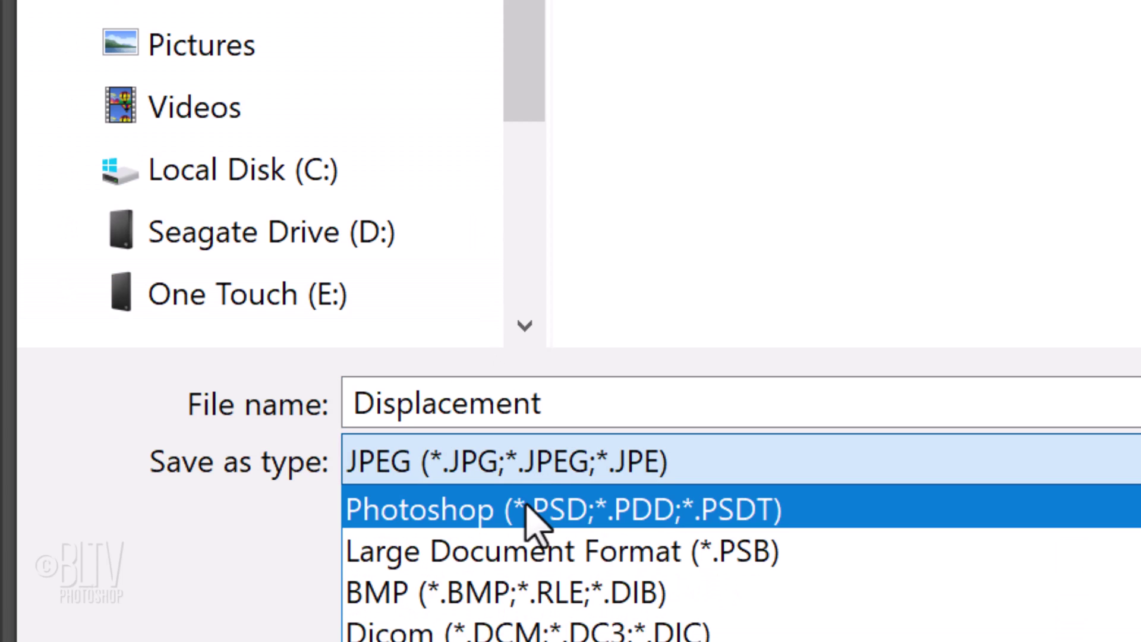
left_click(532, 517)
left_click(812, 572)
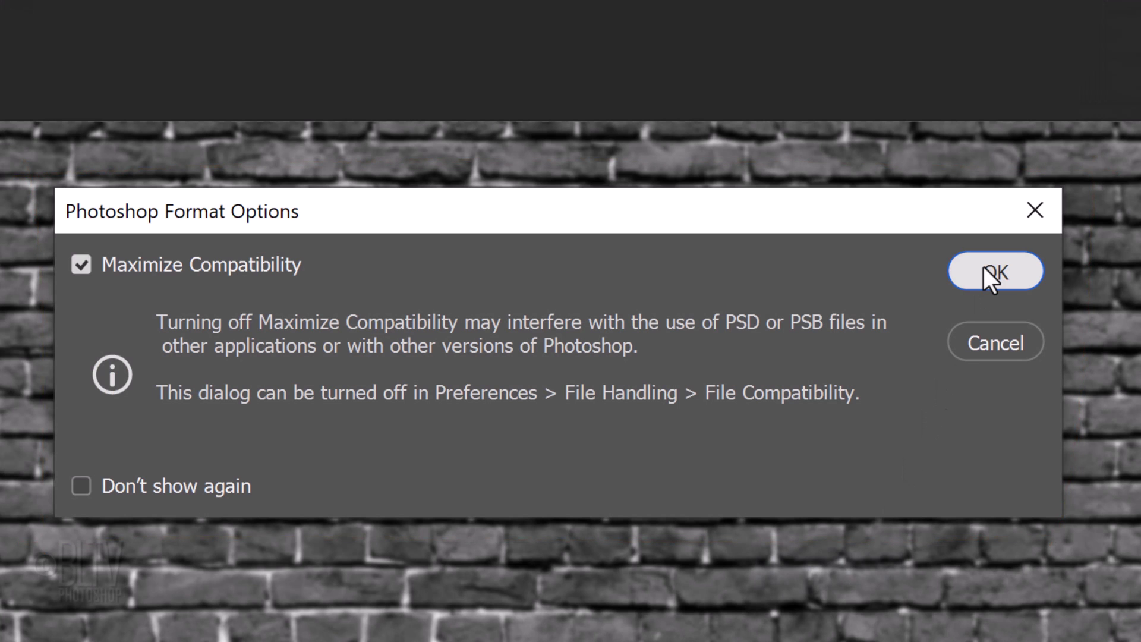
left_click(984, 266)
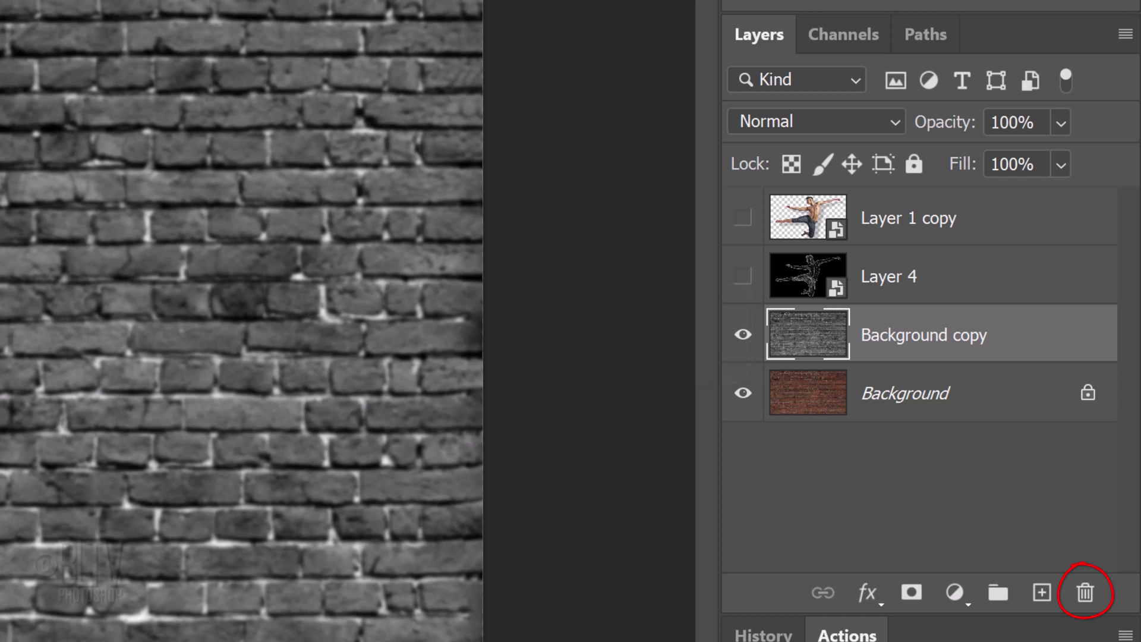
Step: Delete the grey brick copy, then show and select Layer 4
key("Delete")
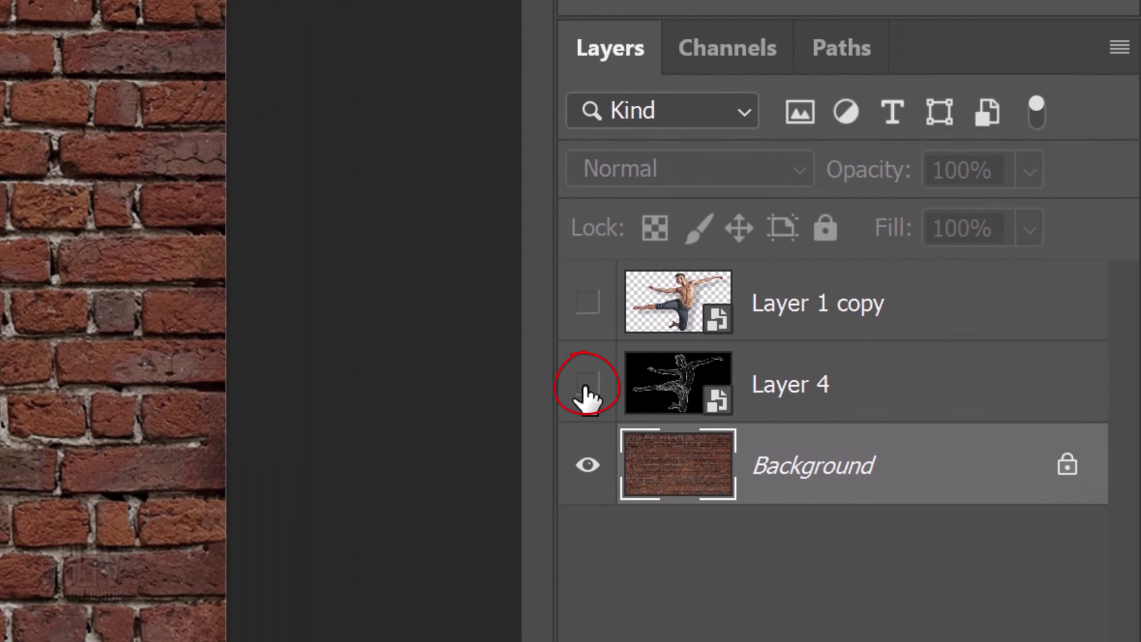
left_click(585, 392)
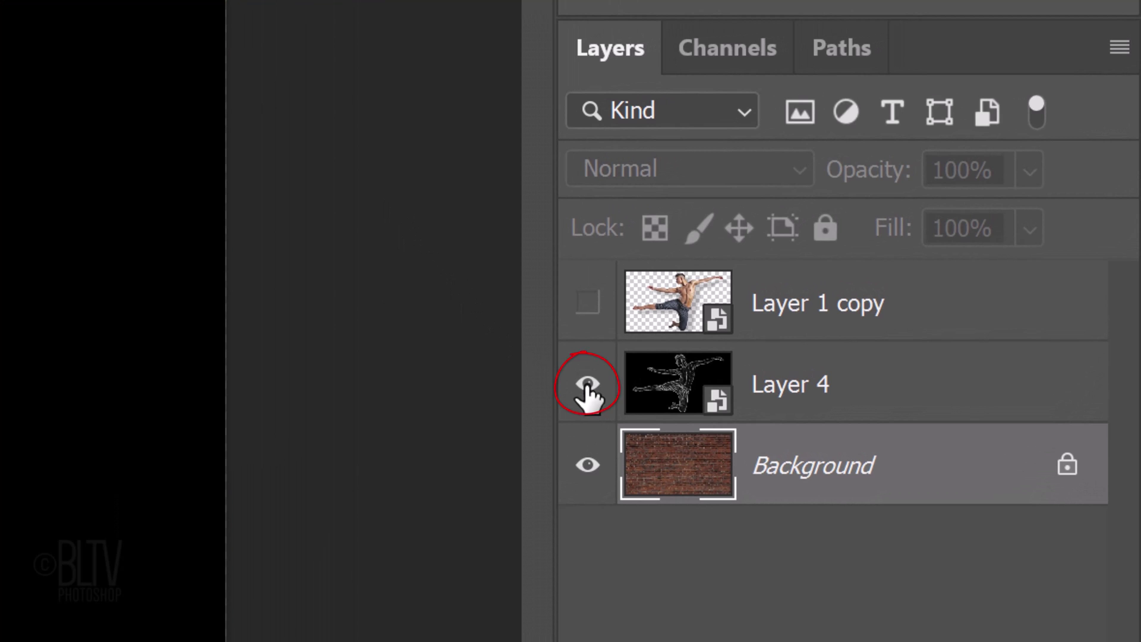
left_click(667, 388)
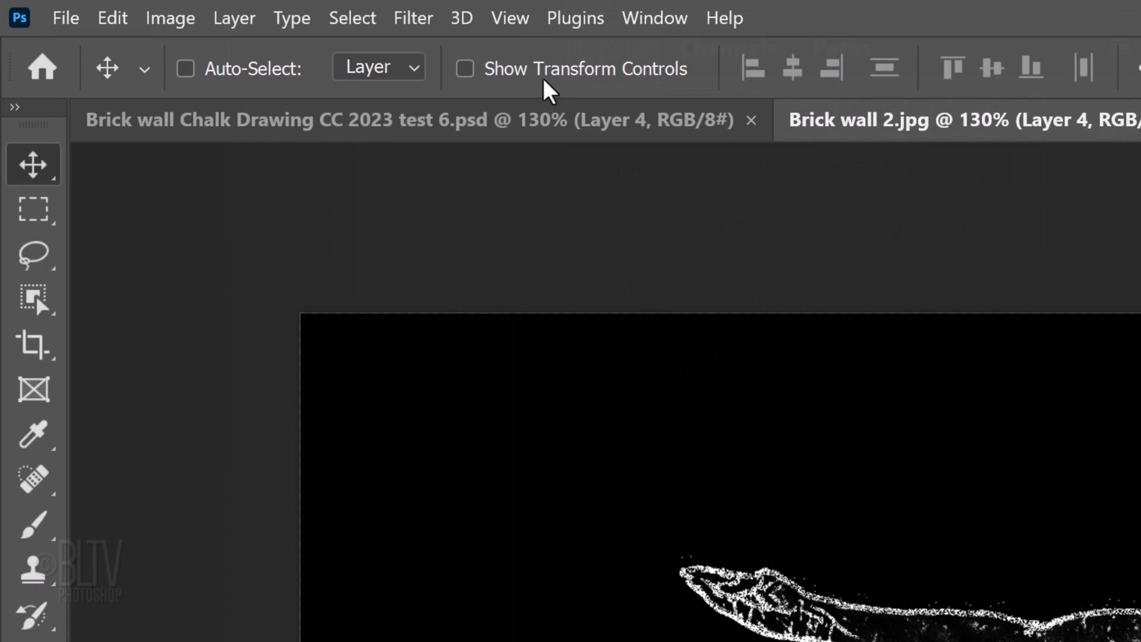
Step: Apply a Displace filter (scale 4, repeat edge pixels) to Layer 4 using Displacement.psd
left_click(413, 20)
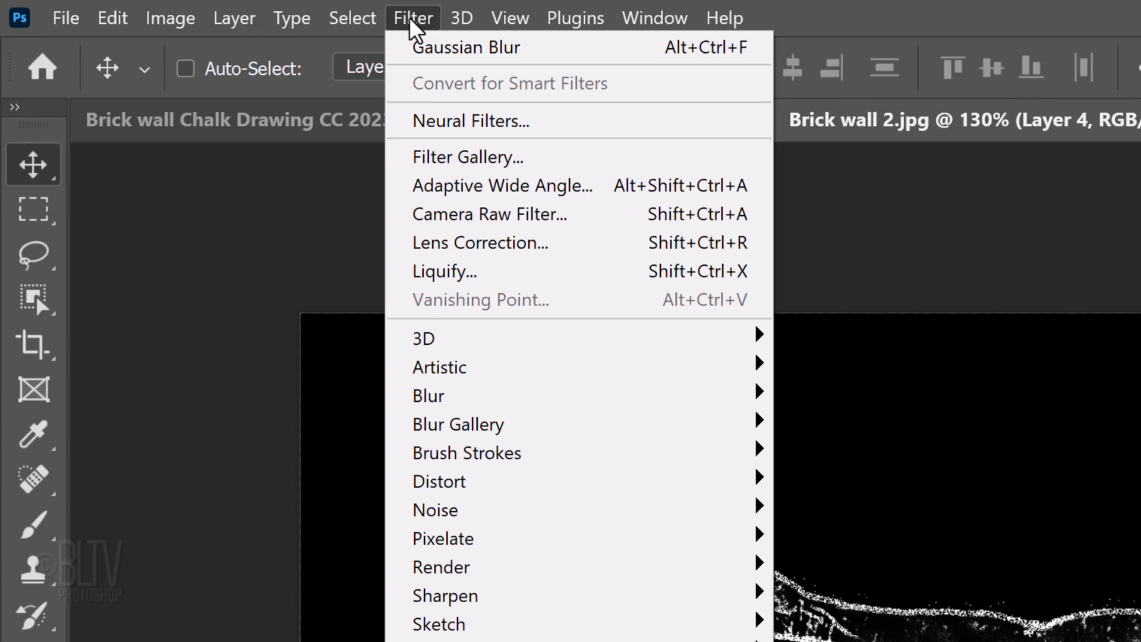
mouse_move(440, 481)
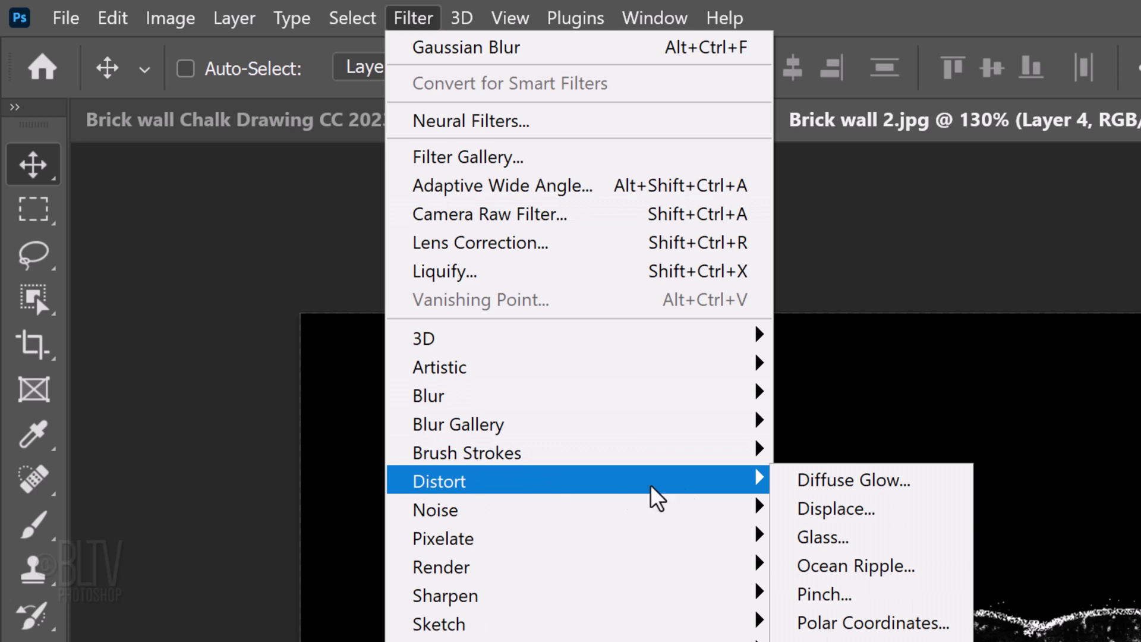
left_click(834, 512)
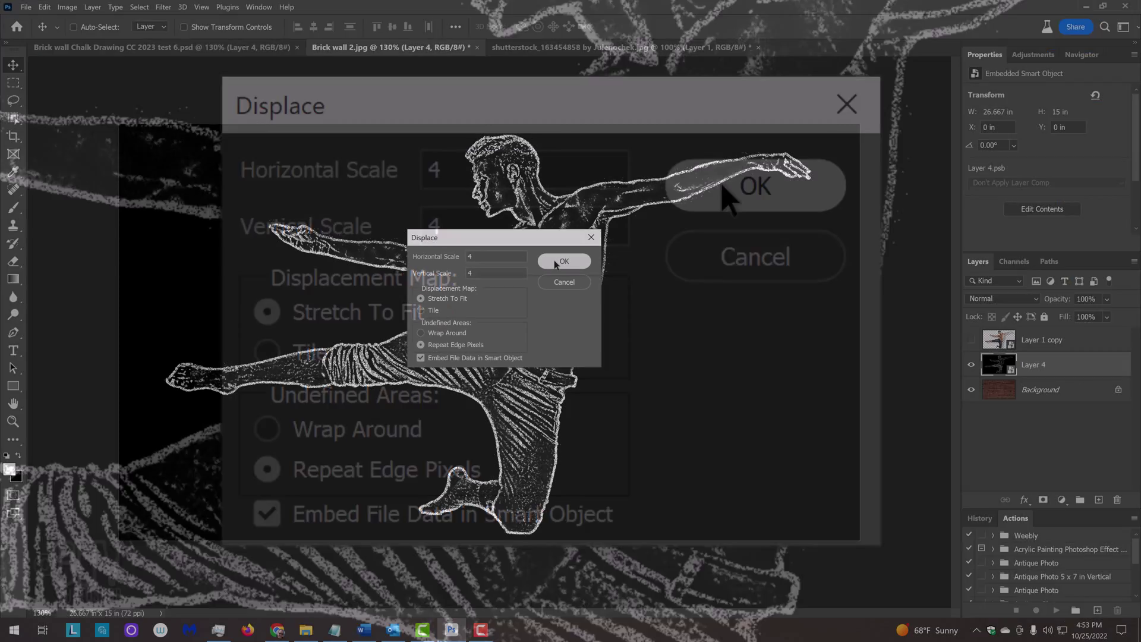
left_click(556, 263)
left_click(580, 266)
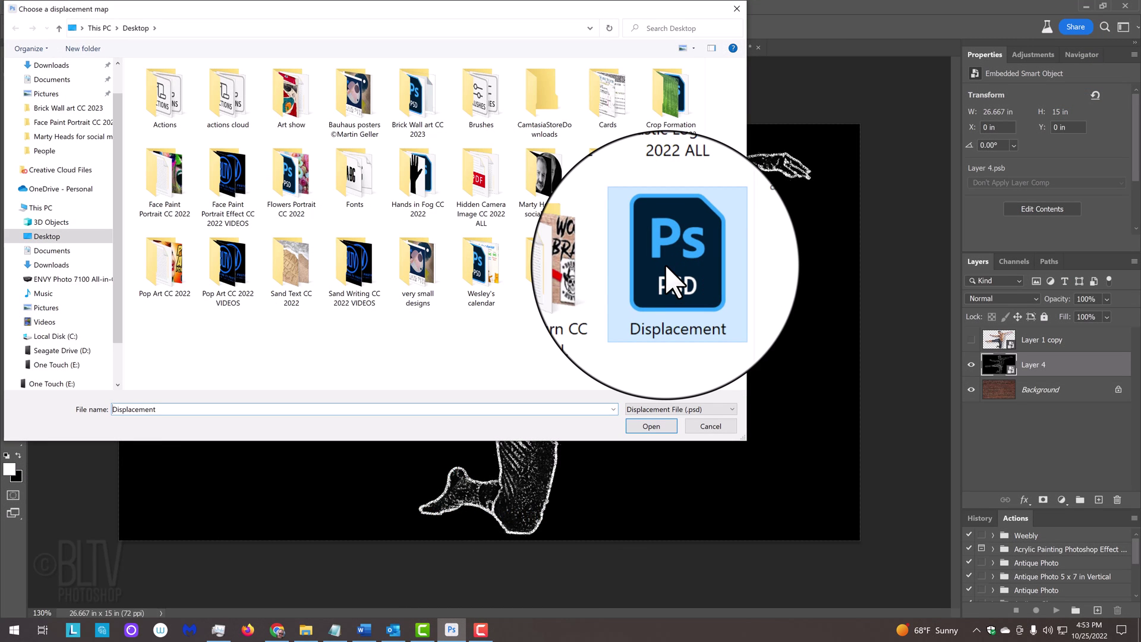
left_click(651, 426)
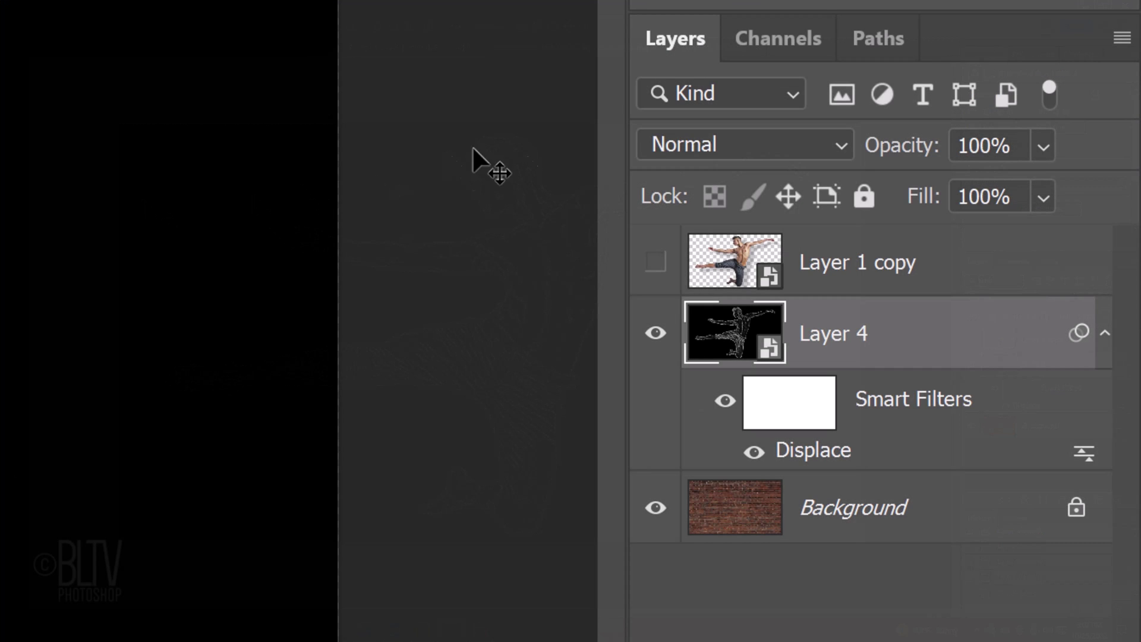
Step: Set Layer 4 to Screen and limit its Blend If This Layer range to 0–169
left_click(762, 151)
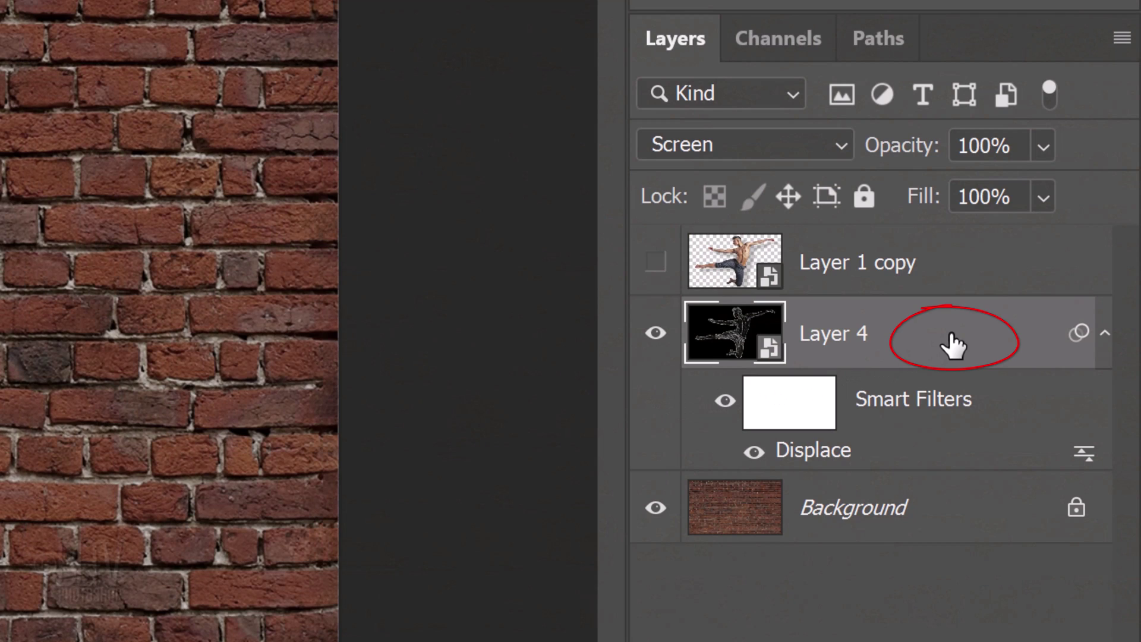
double_click(953, 345)
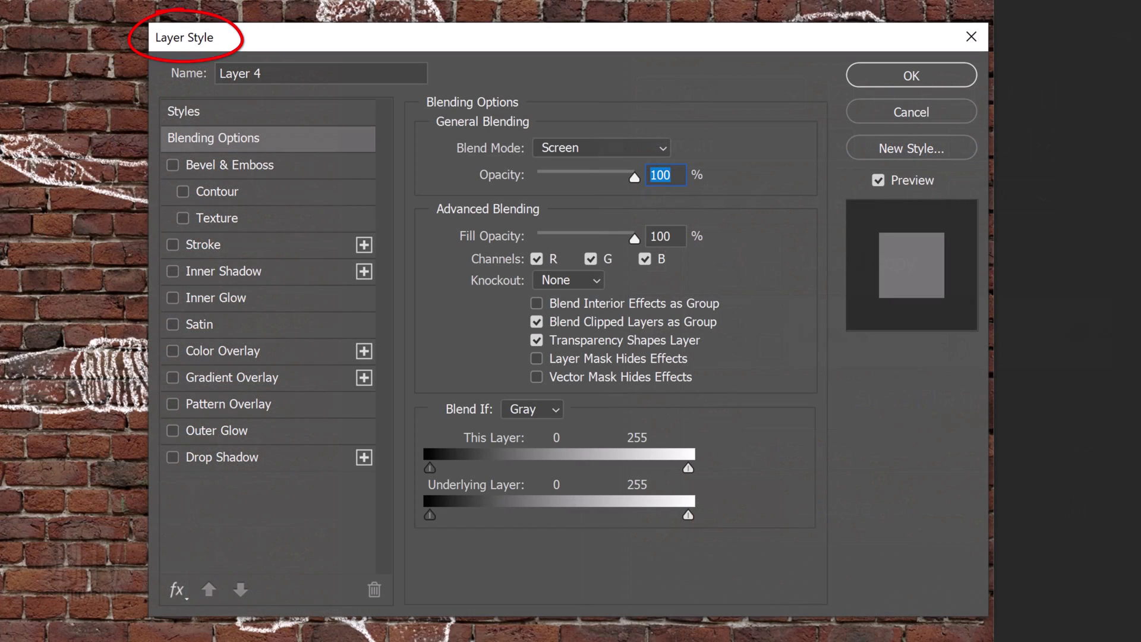
left_click_drag(381, 51, 642, 45)
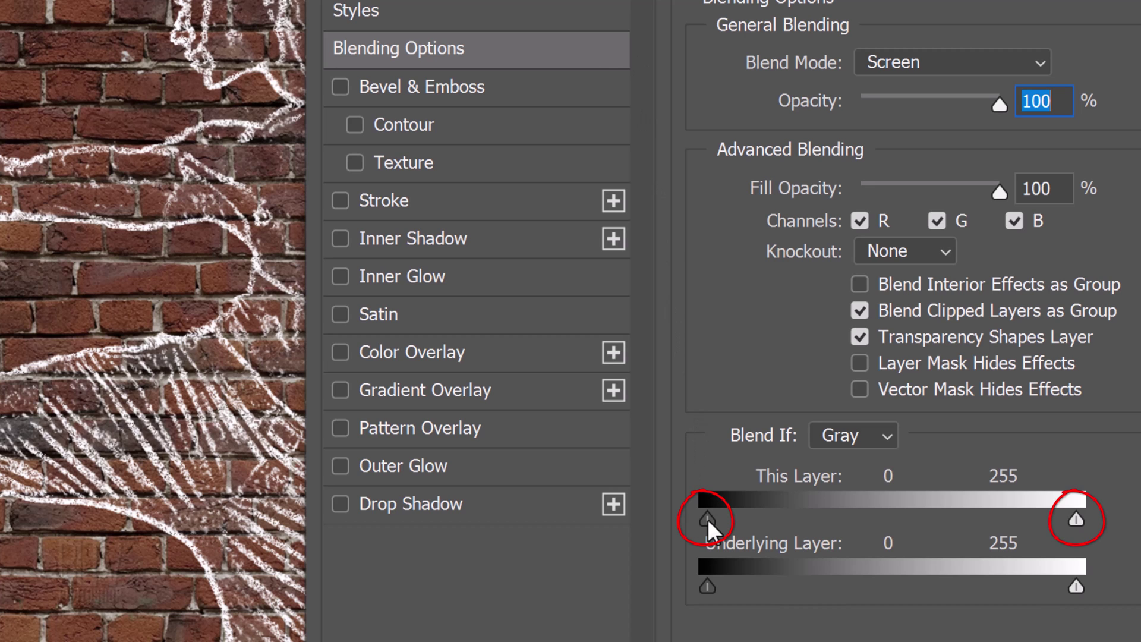
mouse_move(707, 519)
left_mouse_down()
mouse_move(877, 519)
mouse_move(650, 504)
left_mouse_up()
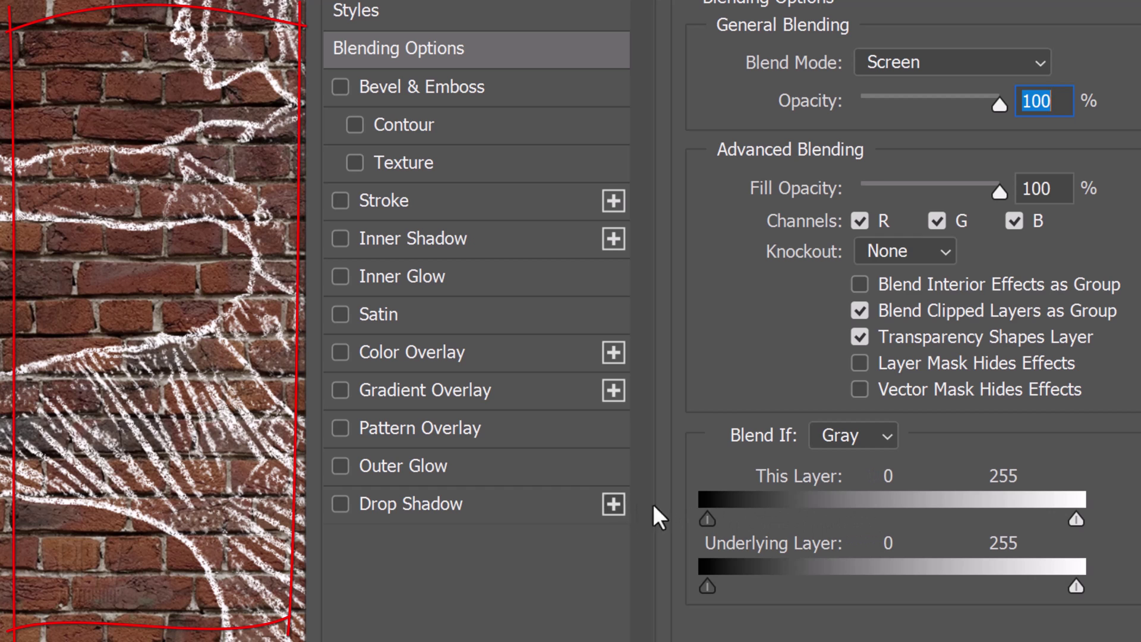
left_click_drag(1076, 519, 954, 517)
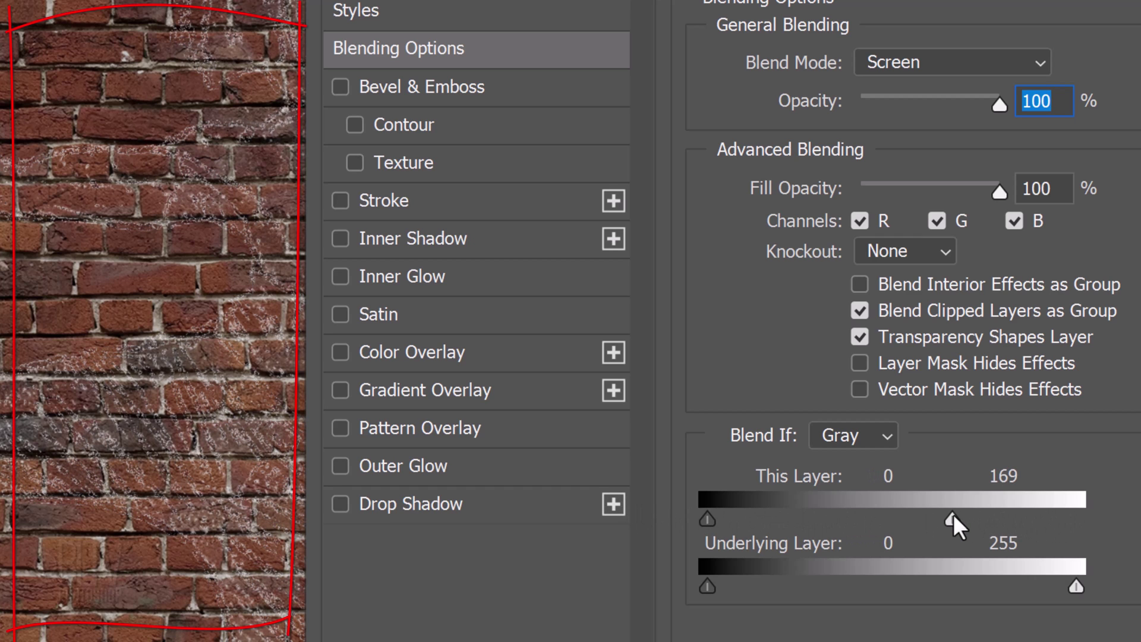
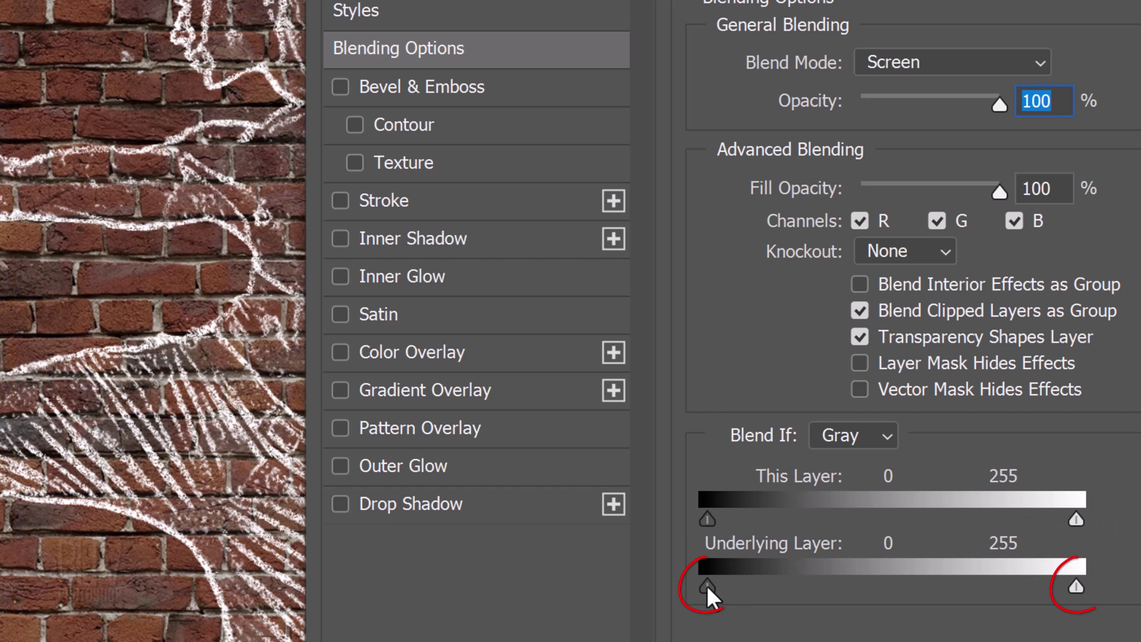
Step: Set Blend If Underlying Layer black to 50 and This Layer black to 30
left_click_drag(707, 585, 804, 586)
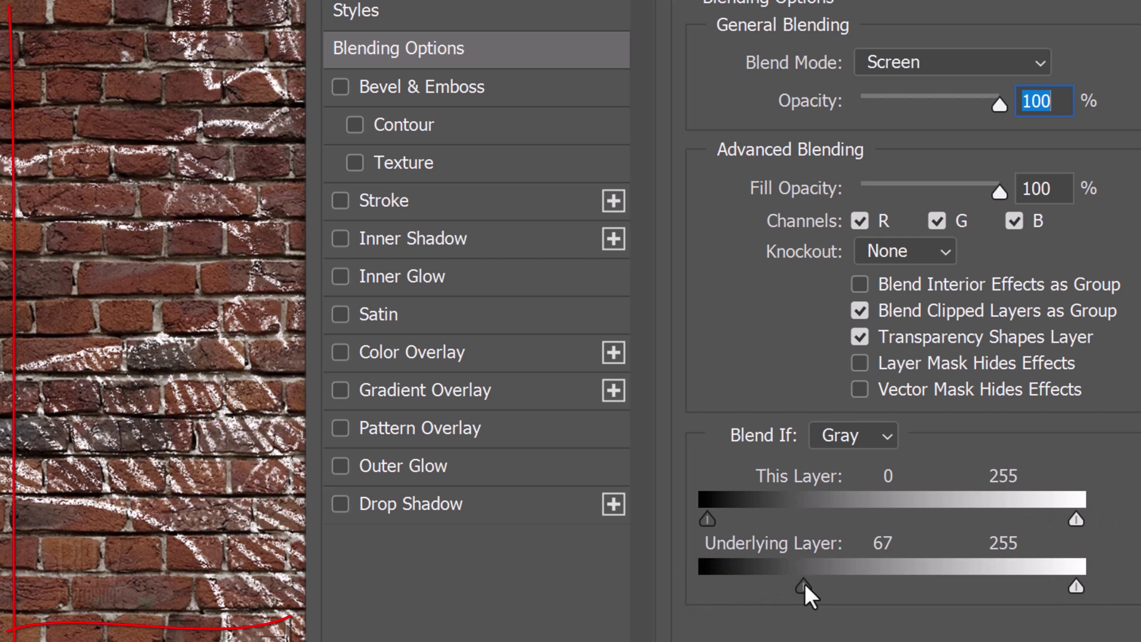
left_click_drag(803, 588, 668, 589)
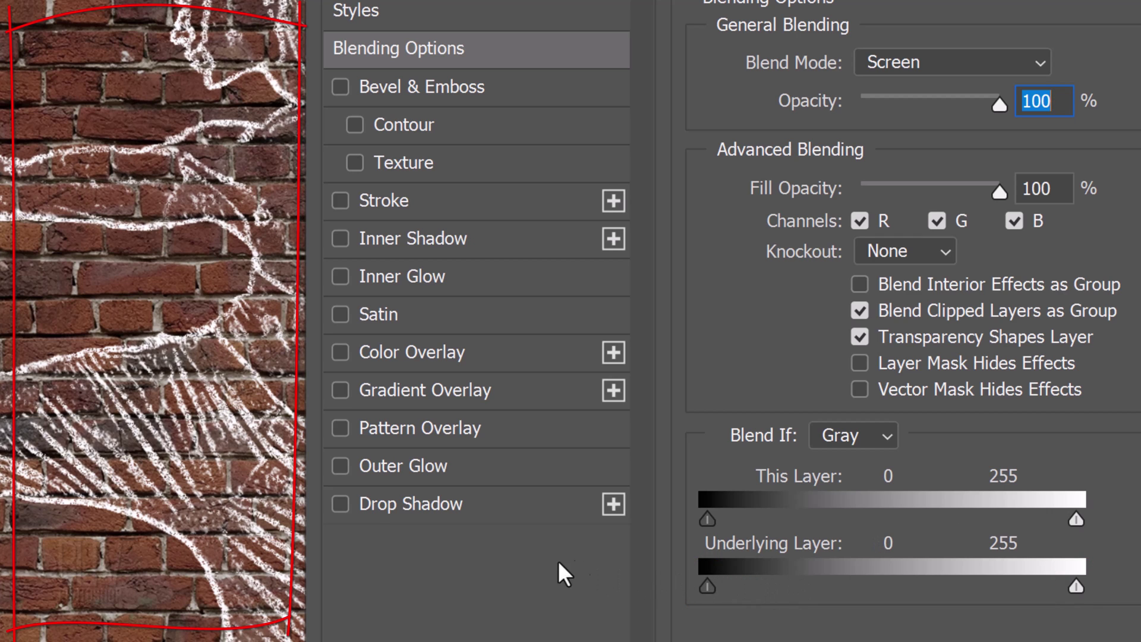
mouse_move(1075, 588)
left_mouse_down()
mouse_move(919, 587)
mouse_move(1105, 581)
left_mouse_up()
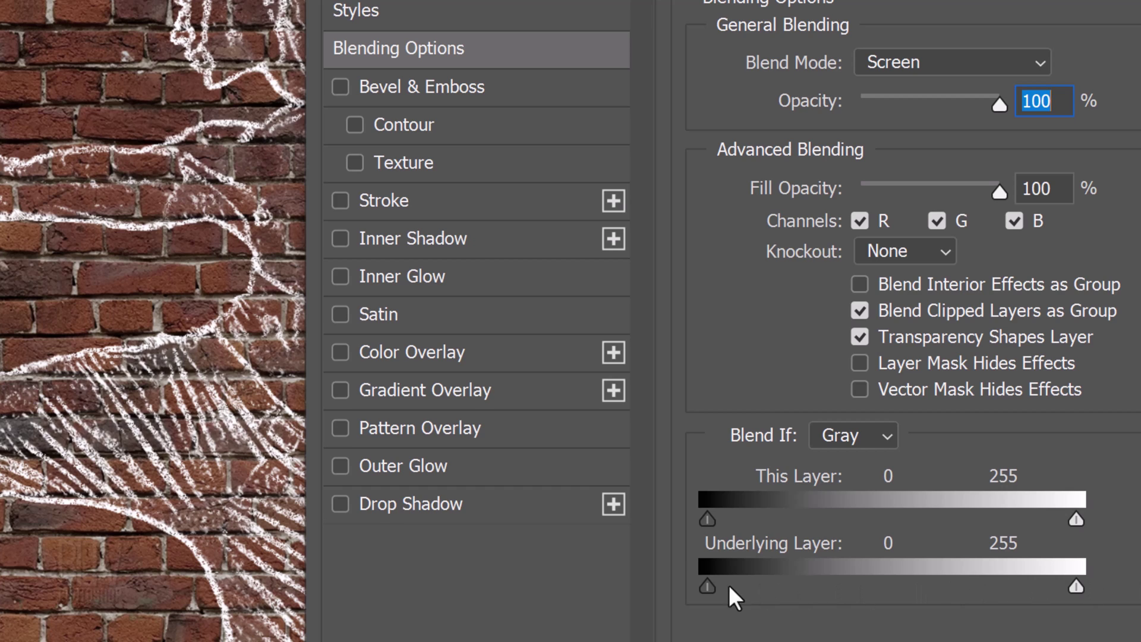
left_click_drag(704, 583, 783, 584)
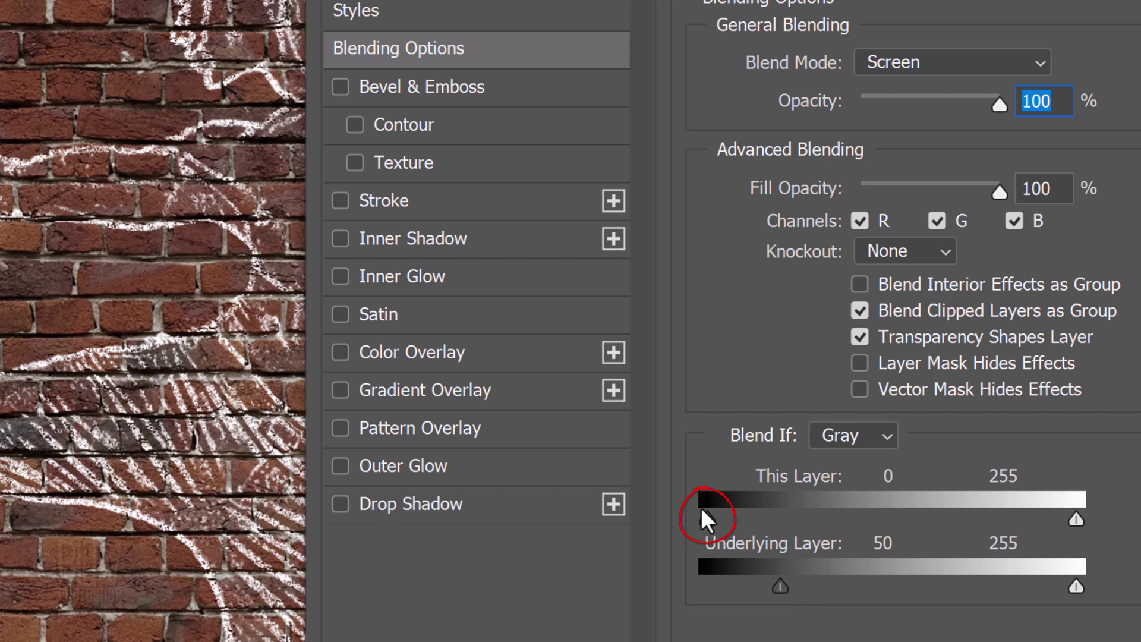
left_click_drag(701, 508, 752, 508)
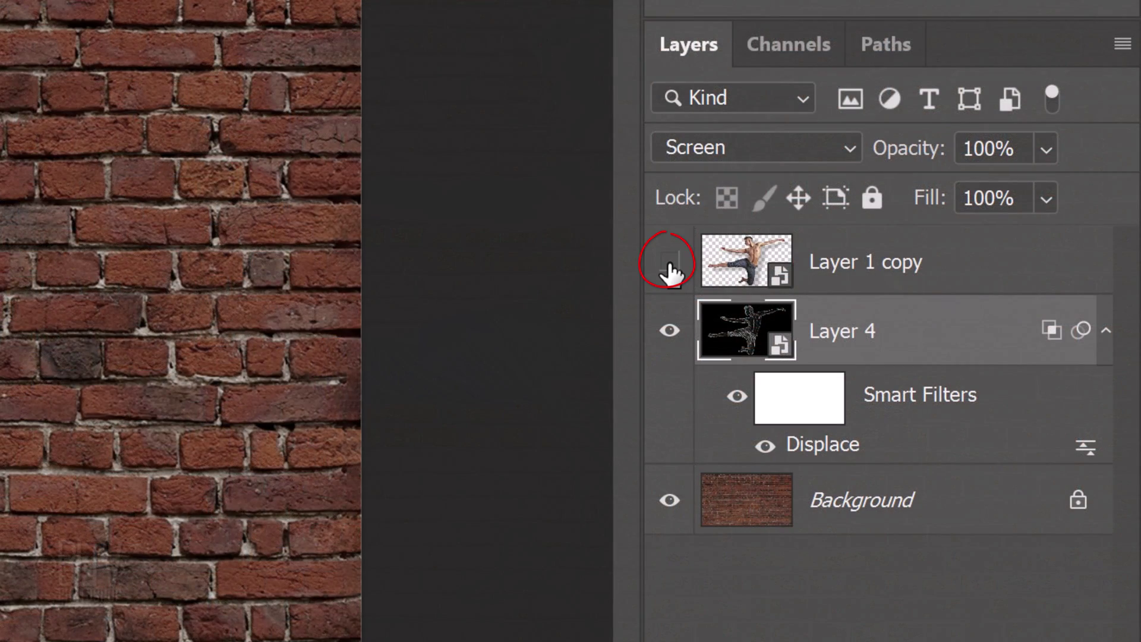
Step: Make Layer 1 copy visible and active, then add a white layer mask to it
left_click(670, 264)
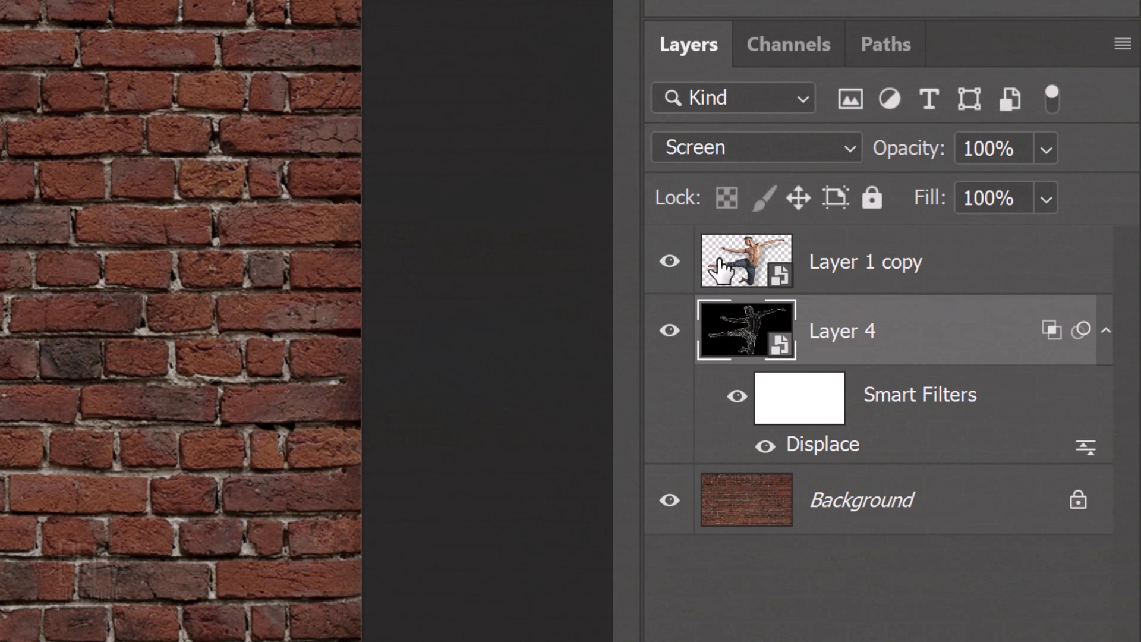
left_click(770, 253)
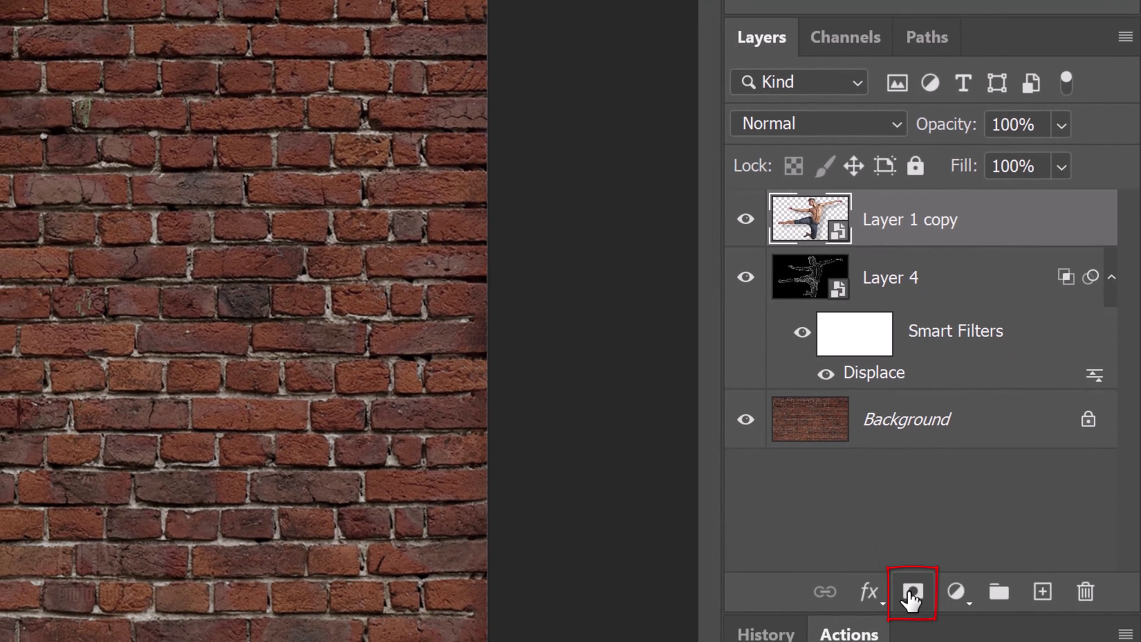
left_click(912, 592)
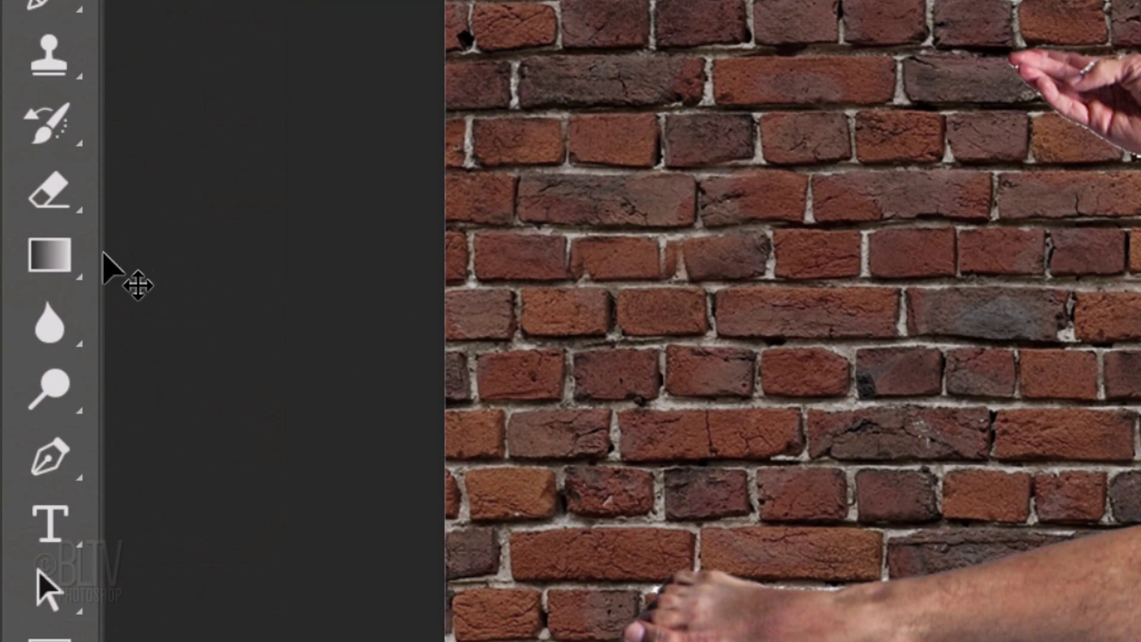
Step: With the Gradient Tool, load Legacy Gradients and pick Legacy Default's black-to-white swatch
right_click(51, 261)
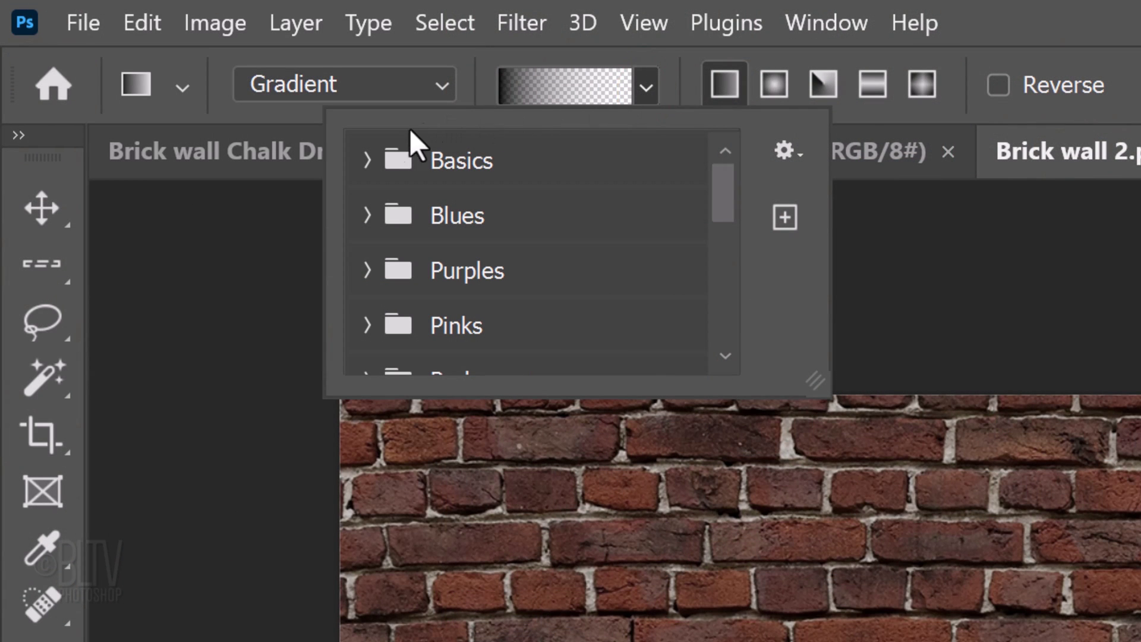
left_click(366, 161)
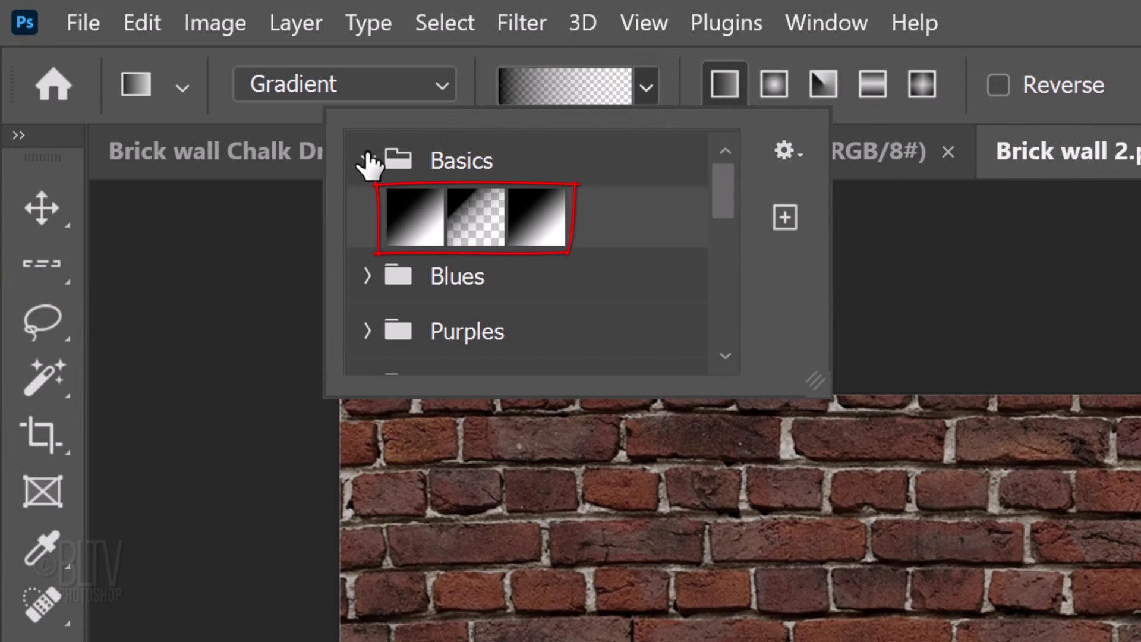
left_click(822, 22)
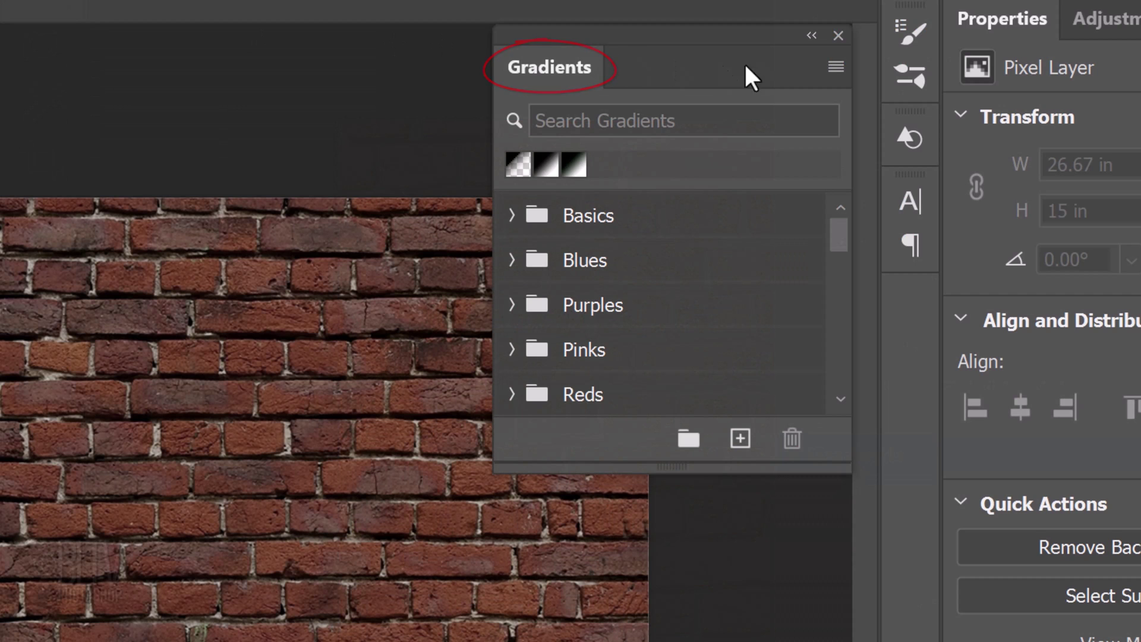
left_click(837, 66)
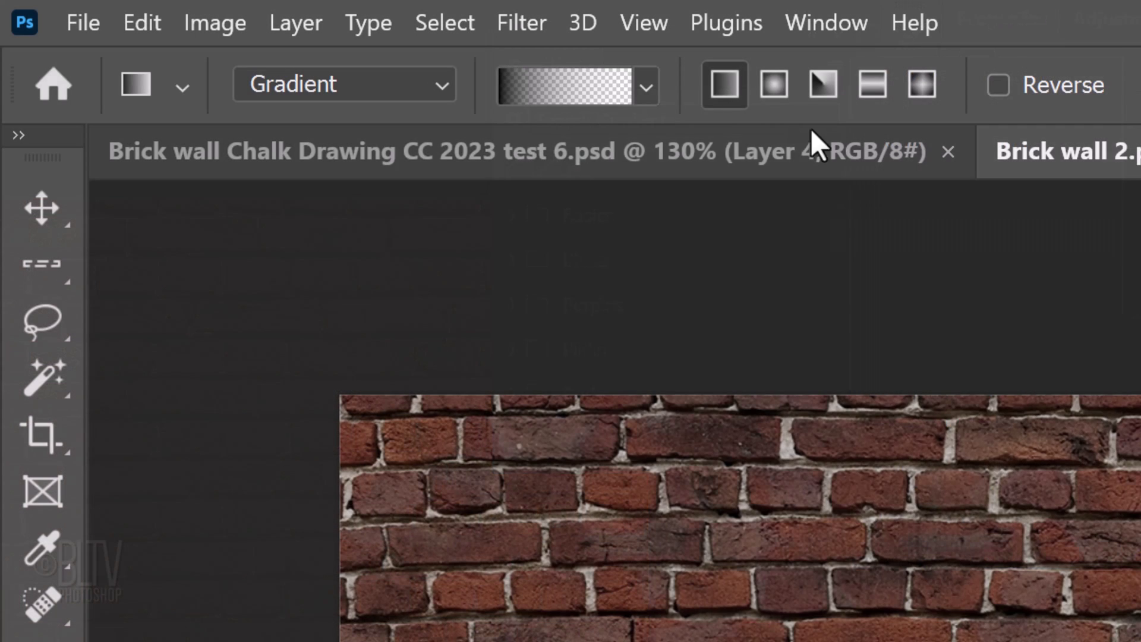
left_click(646, 87)
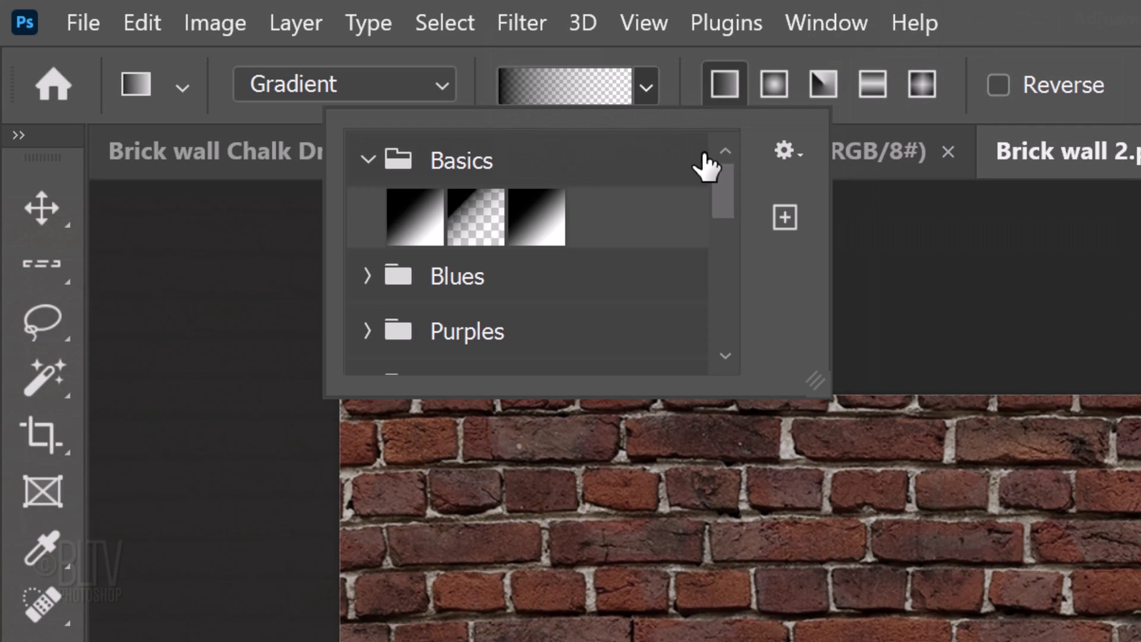
left_click_drag(724, 192, 720, 333)
left_click(368, 348)
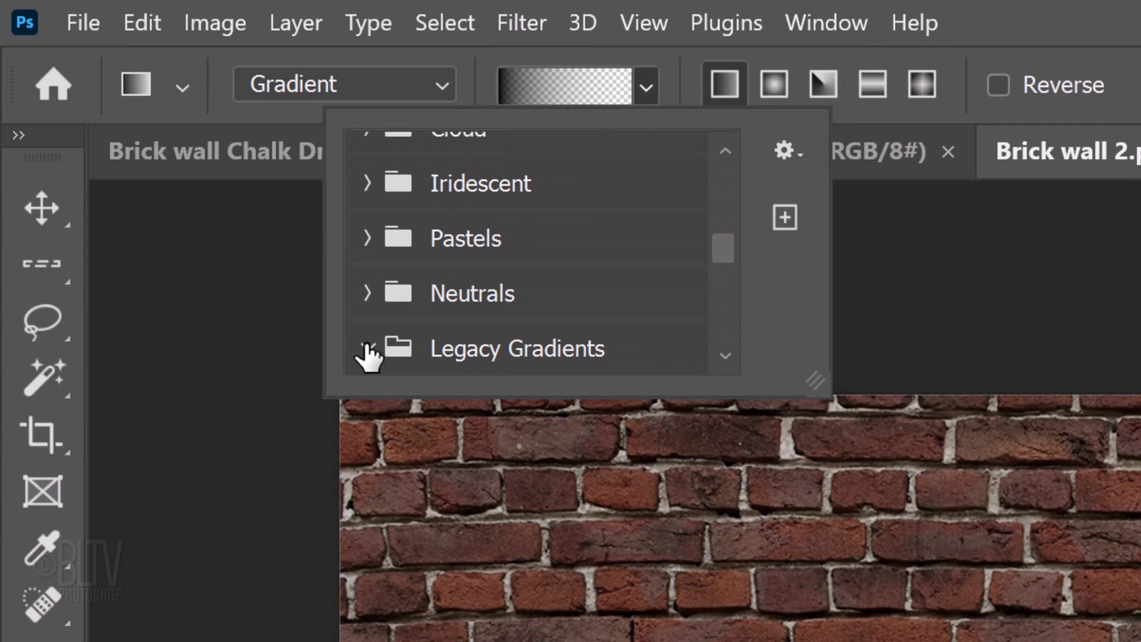
scroll(732, 275, "down", 2)
scroll(650, 262, "down", 2)
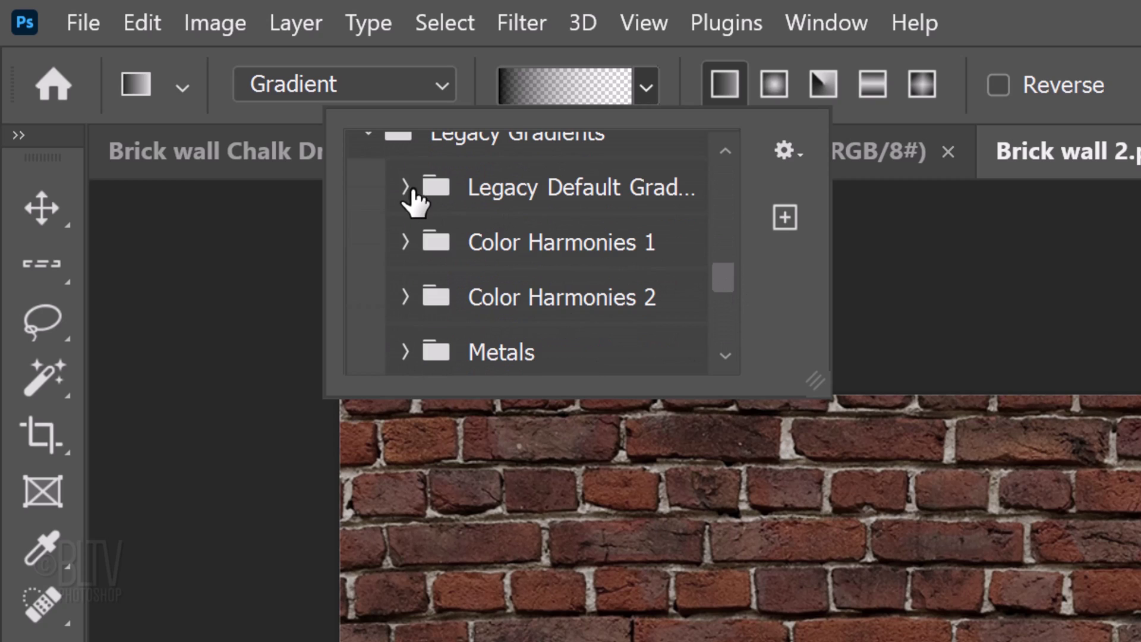
left_click(405, 189)
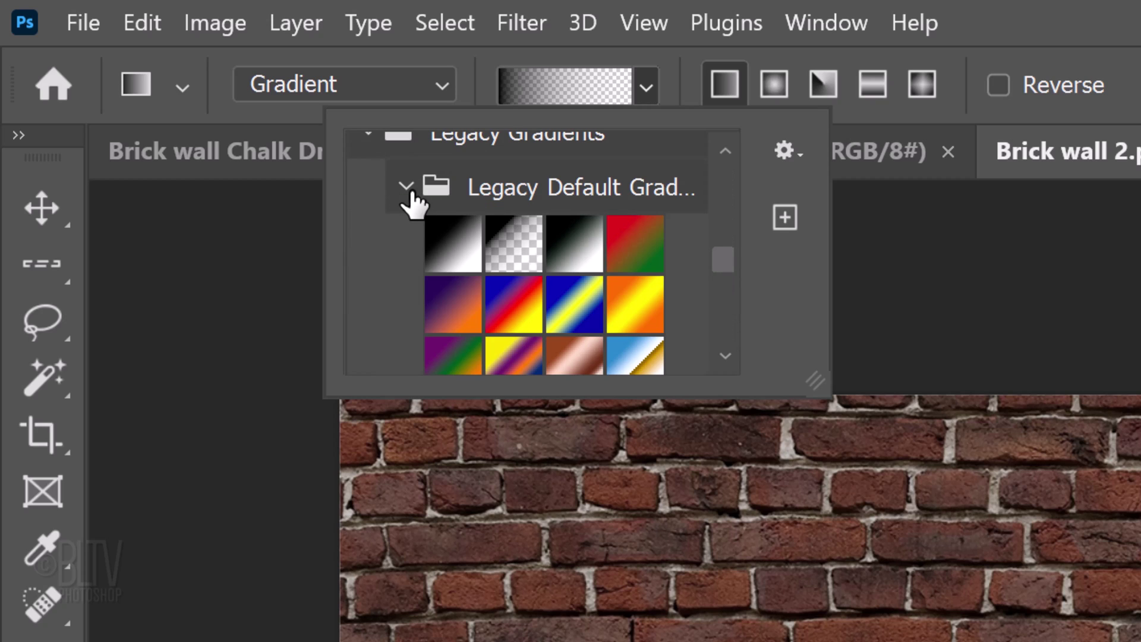
left_click(453, 246)
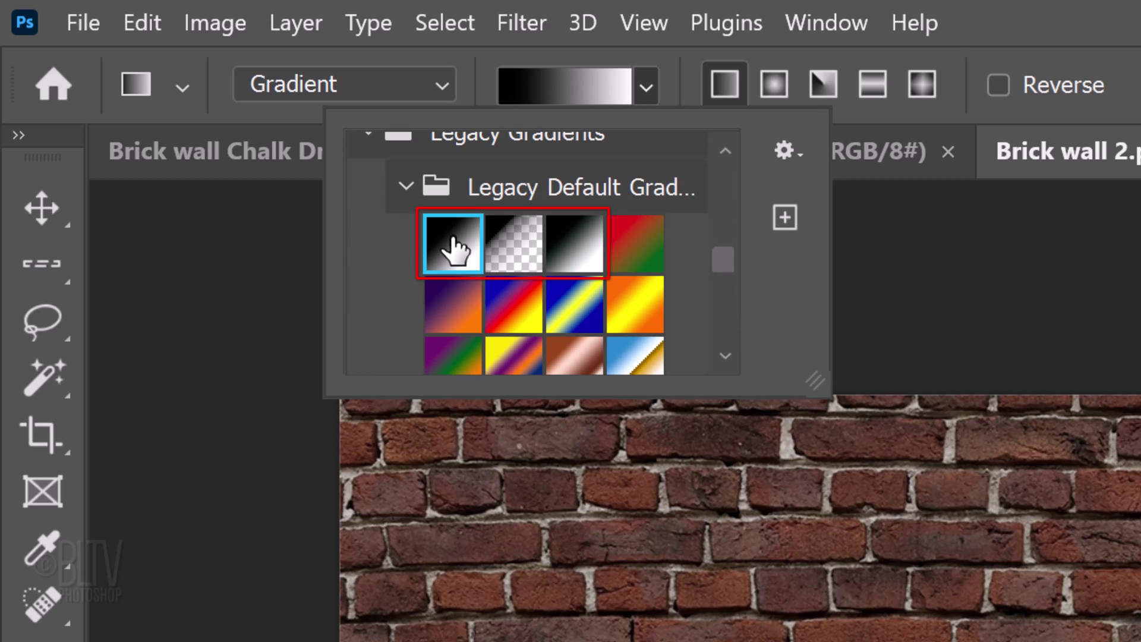
key("Return")
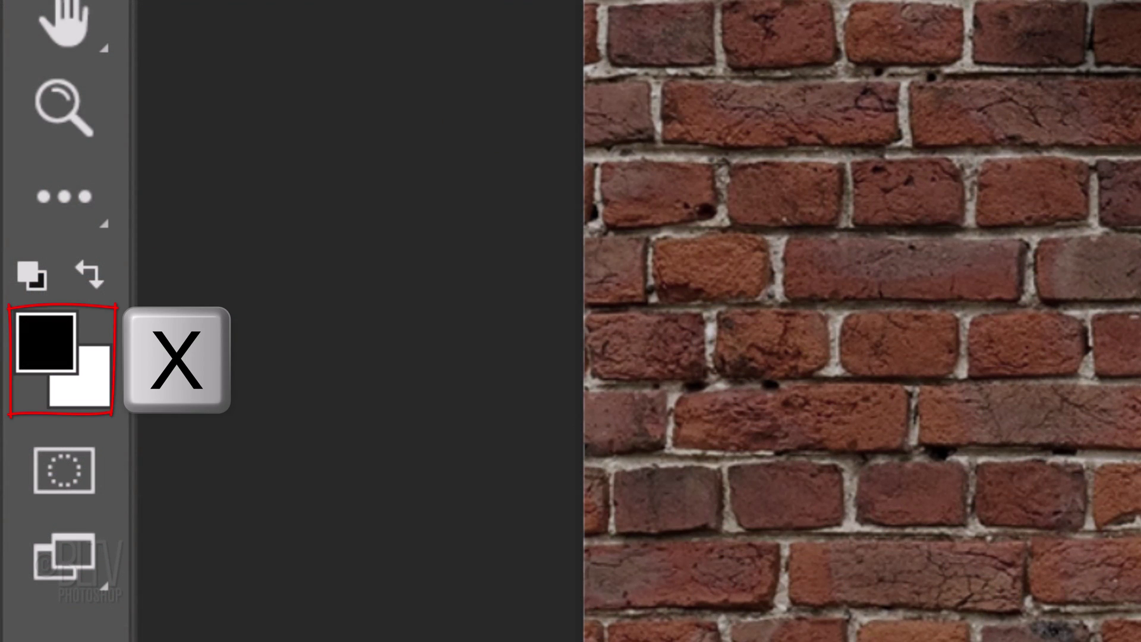
Step: Make white the foreground colour and use a Soft Round brush: 400 px, 0% hardness, 33% opacity
key("x")
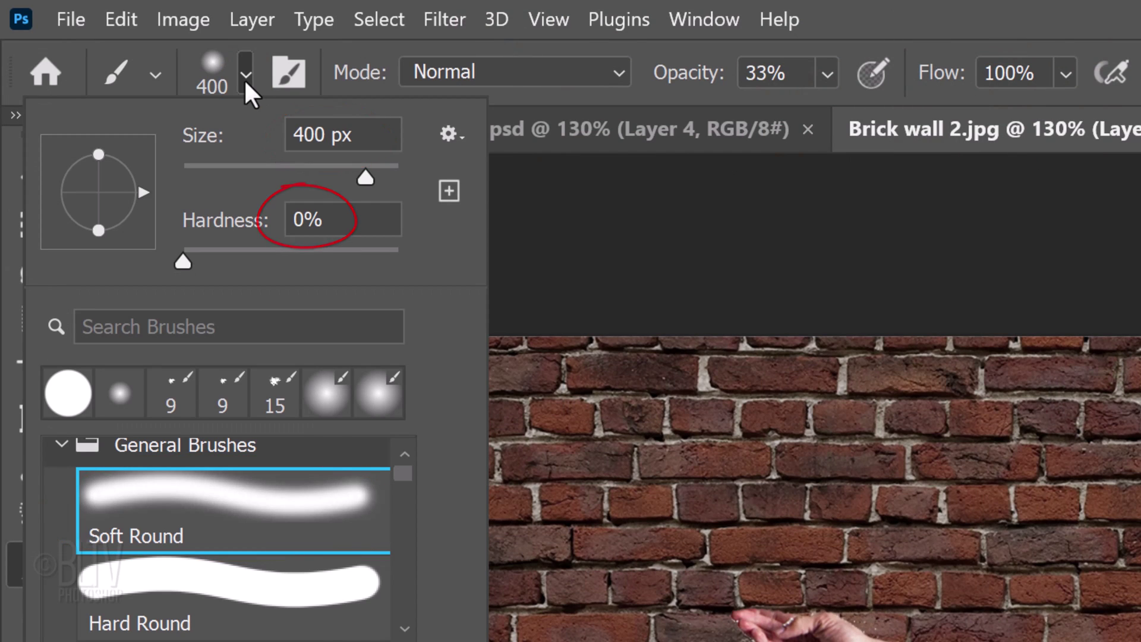
left_click(243, 78)
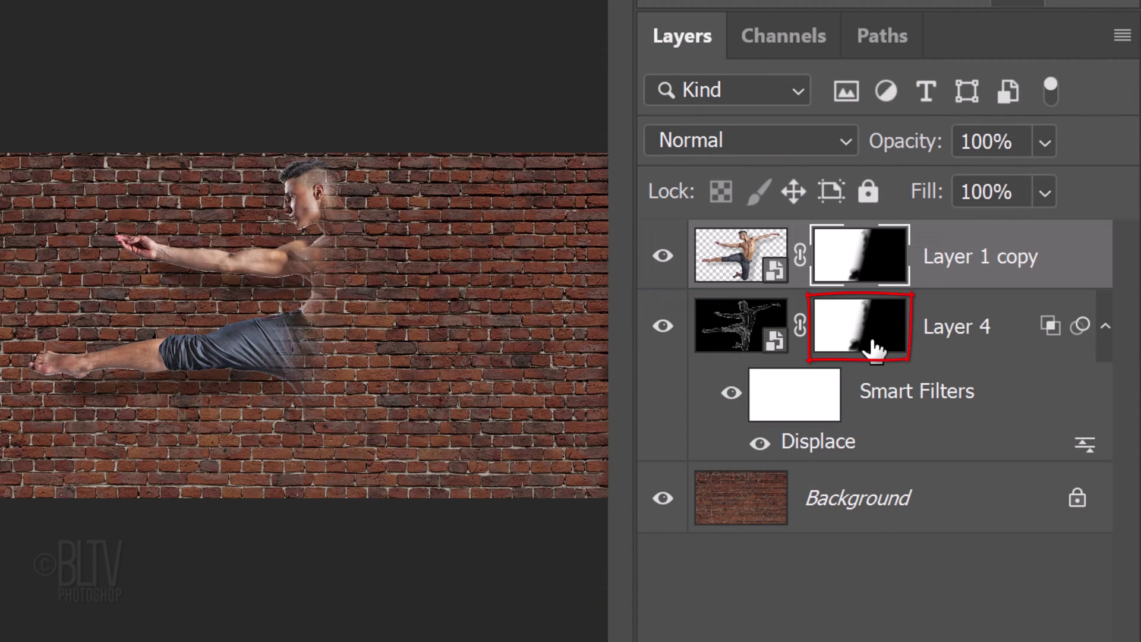
Step: Invert Layer 4's copied gradient mask with Ctrl+I
left_click(860, 328)
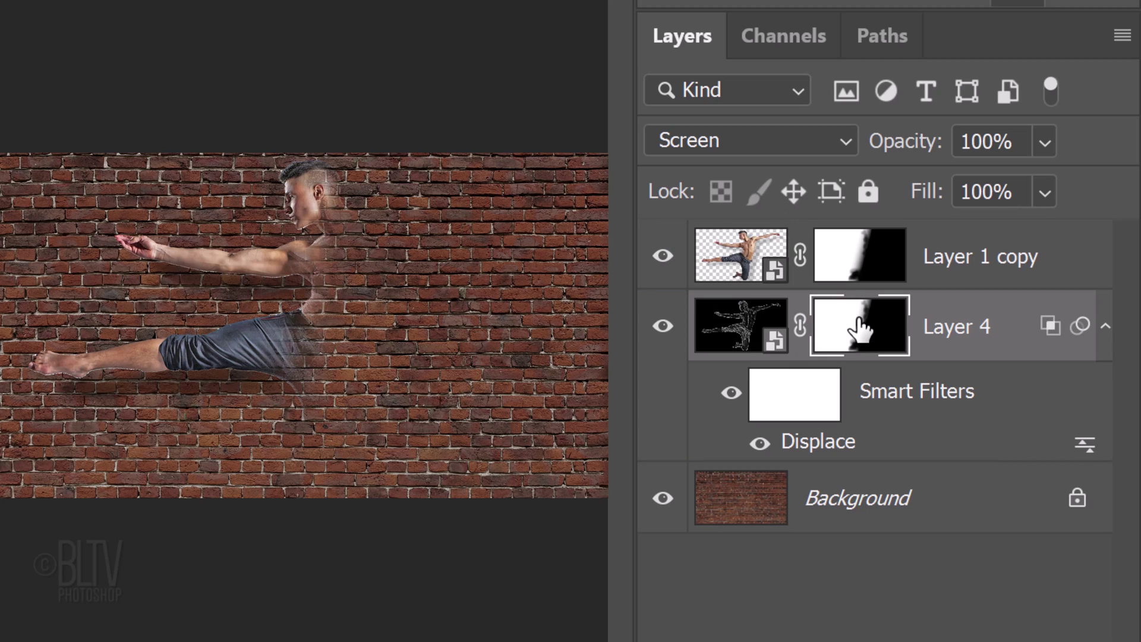
key("ctrl+i")
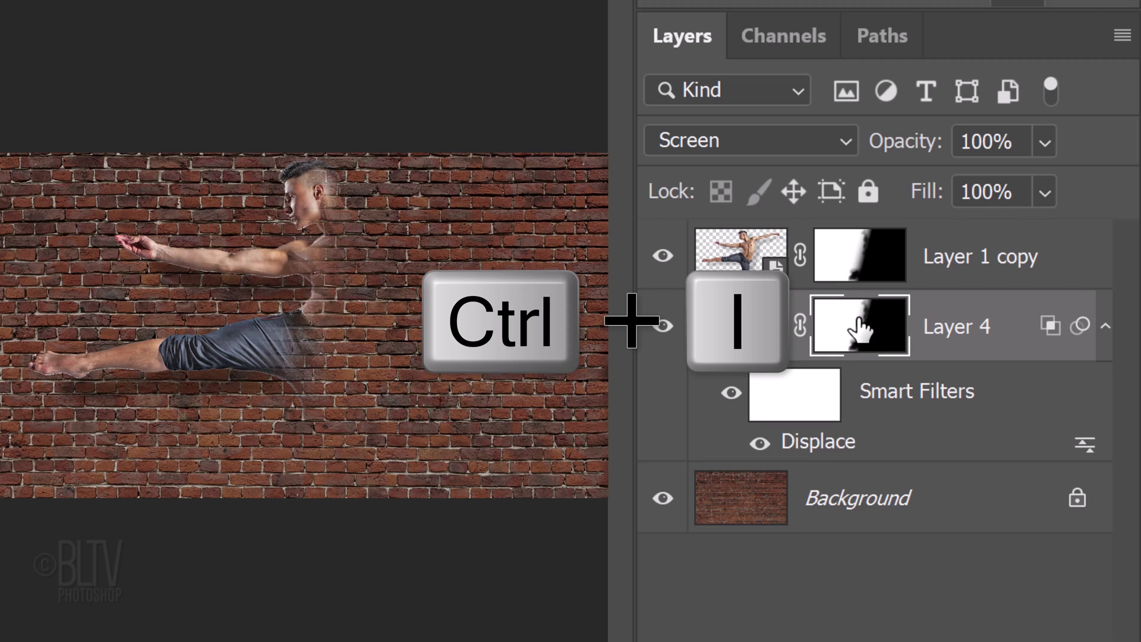